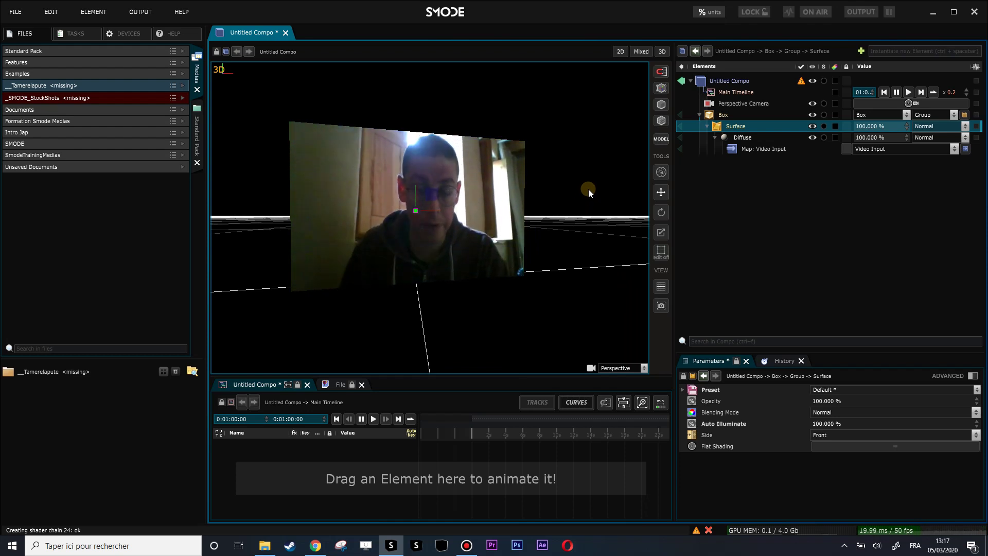
- Orbit the view until the webcam-textured box floats above the grid, then bring up the wolf files folder
middle_drag(576, 199, 415, 244)
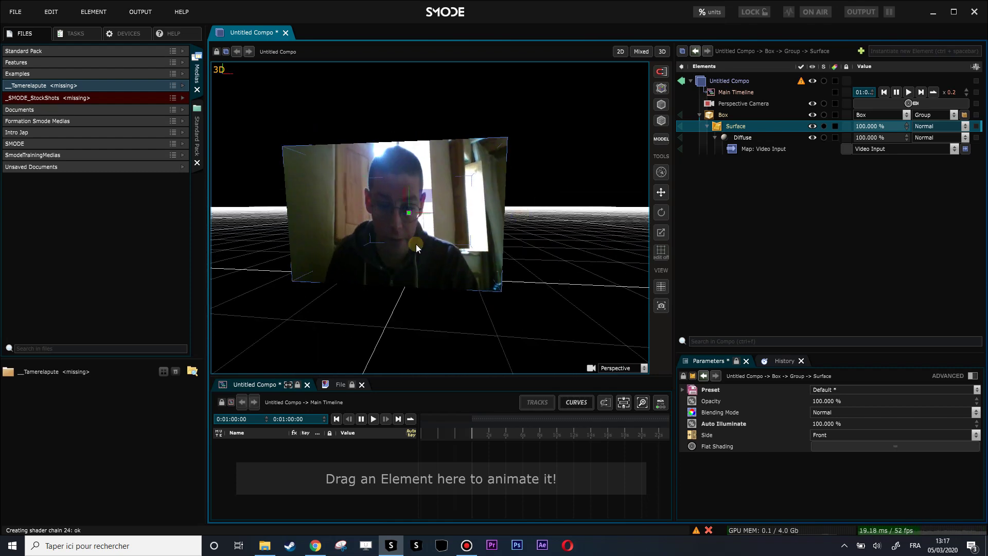
click(264, 546)
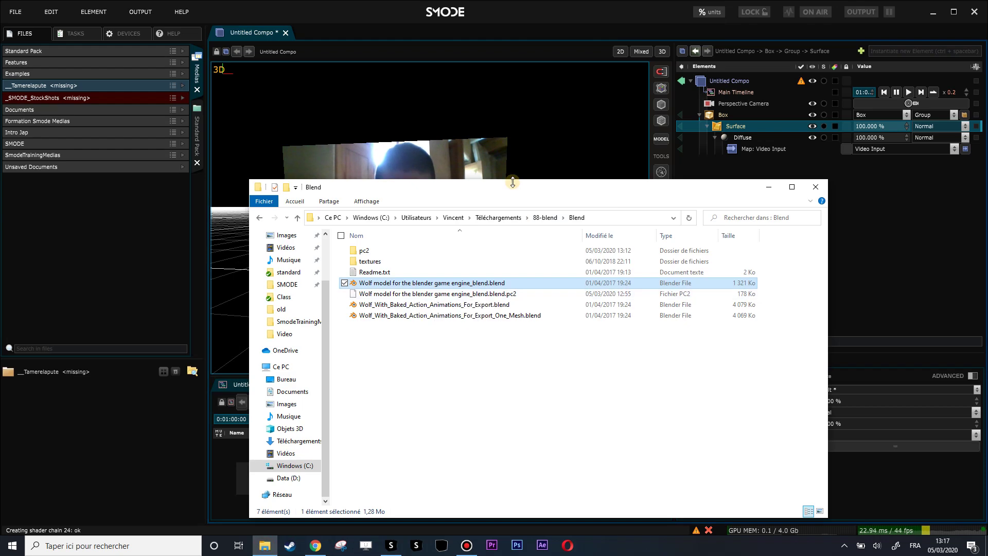
- Review the Free3D animated Blender models page in Chrome, then minimise Chrome to reveal the Blend folder
drag(512, 183, 525, 171)
click(316, 546)
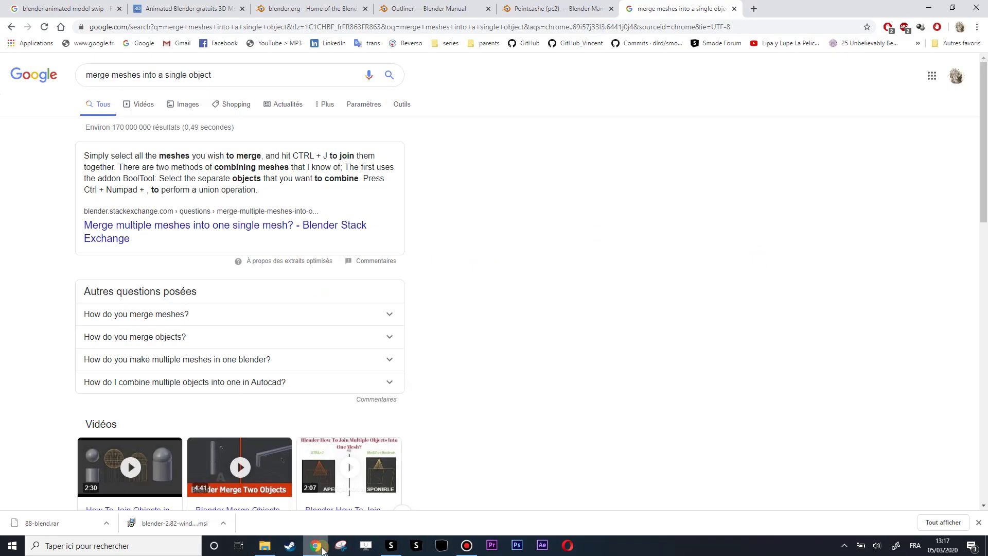
click(205, 7)
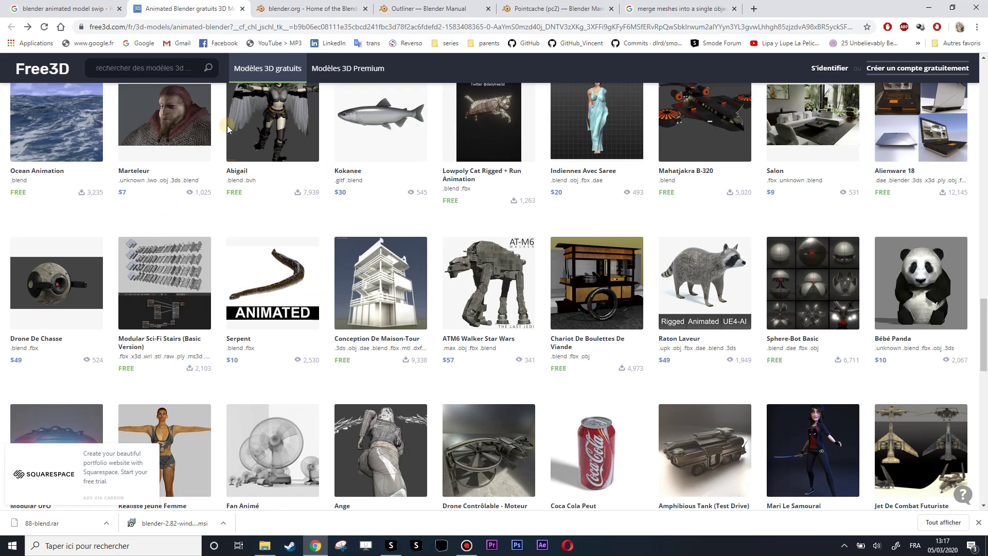
scroll(228, 129, up, 20)
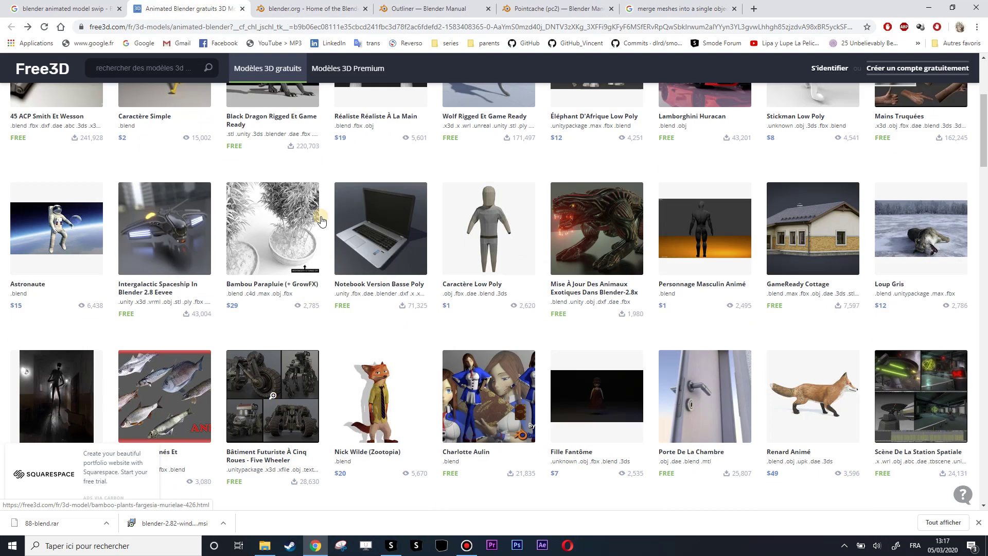
scroll(320, 221, up, 4)
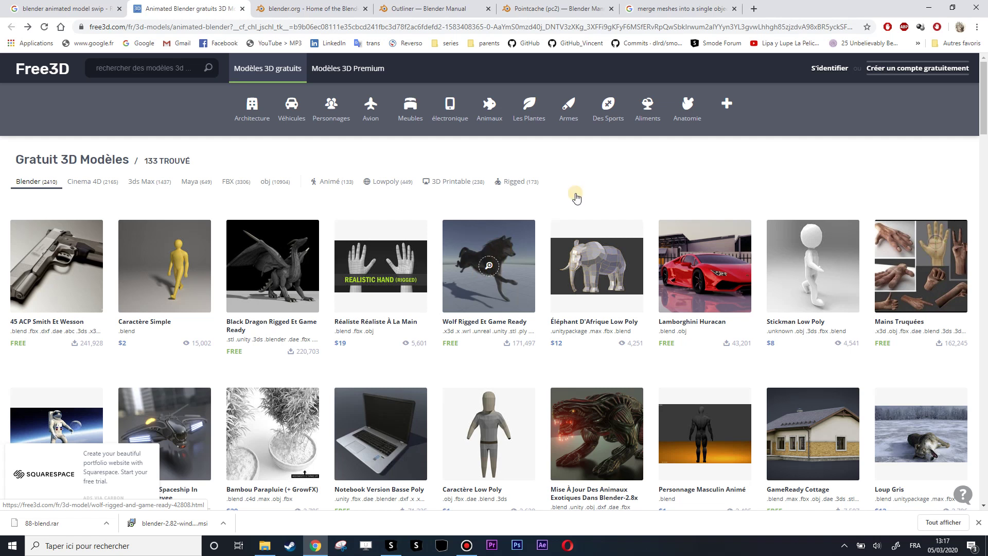
click(928, 8)
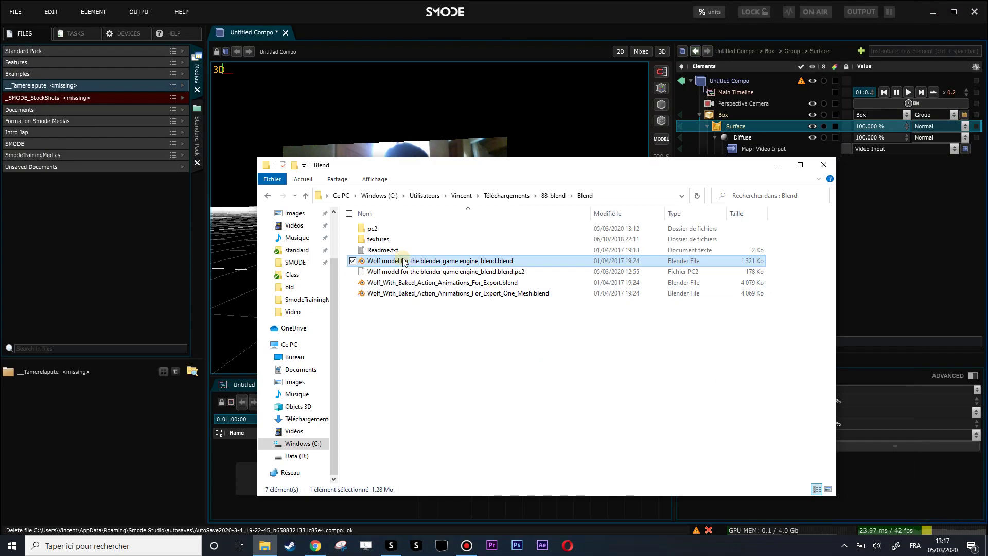
- Browse the wolf .blend files and open 'Wolf model for the blender game engine_blend.blend' in Blender
click(427, 283)
click(428, 293)
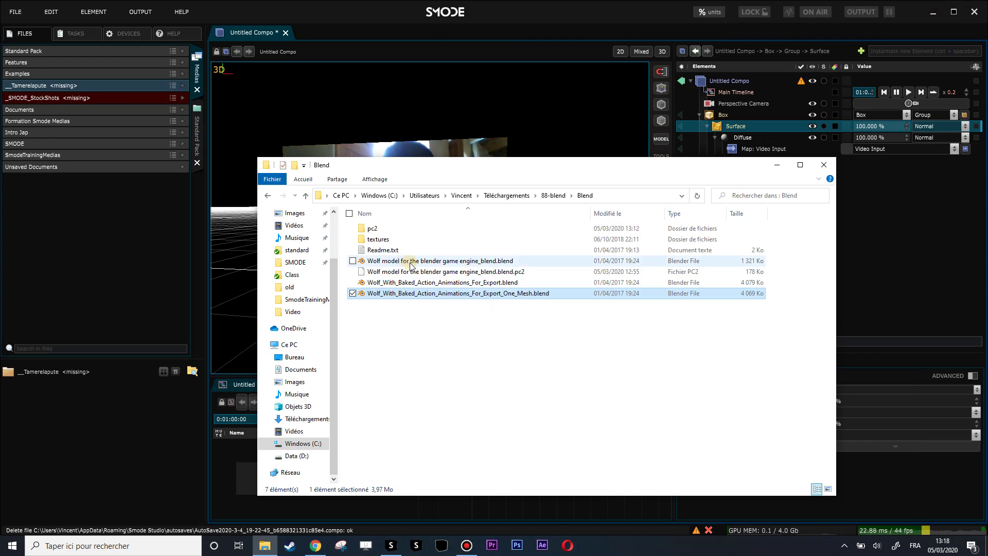
click(374, 260)
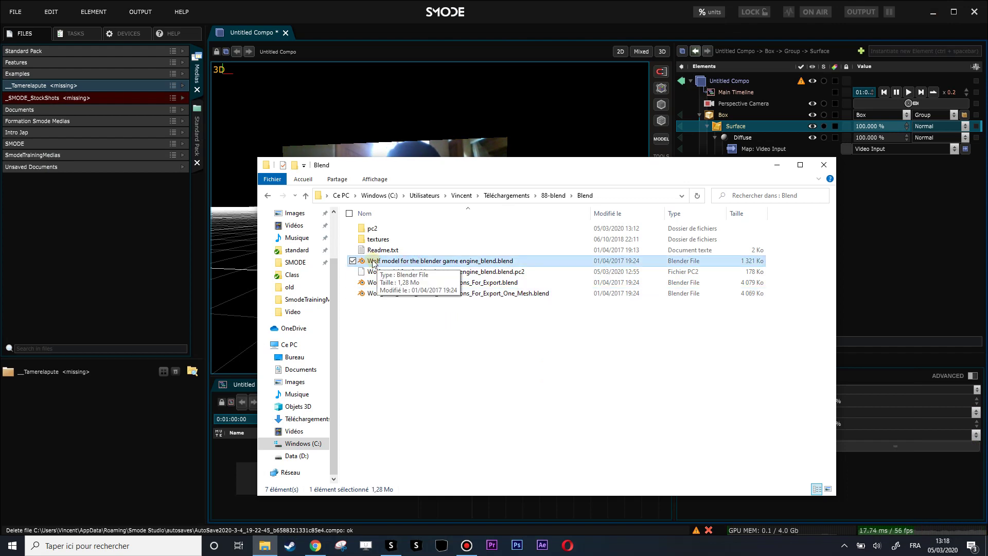
double_click(369, 263)
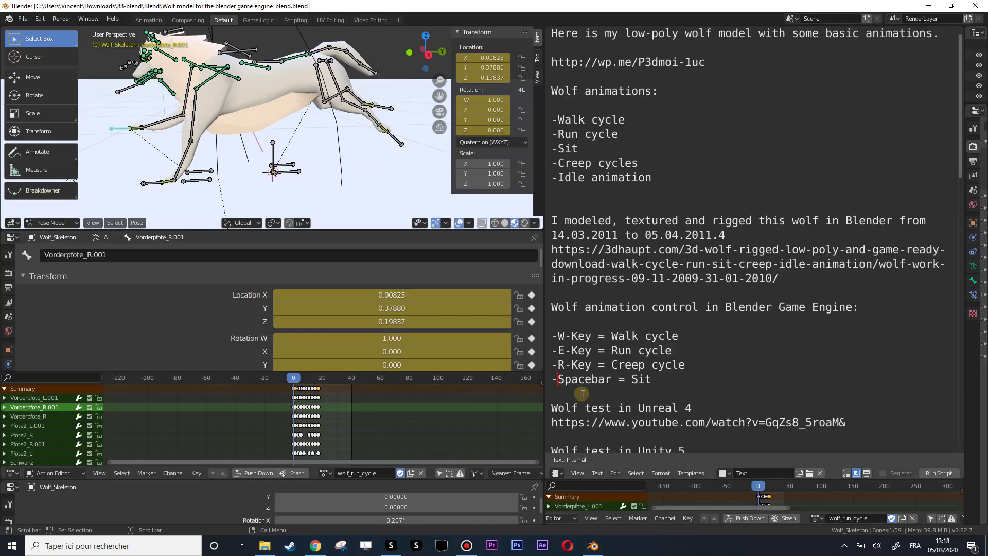
- Make the readme area an Outliner in Blender File mode with Objects expanded, and enlarge the 3D view
click(561, 477)
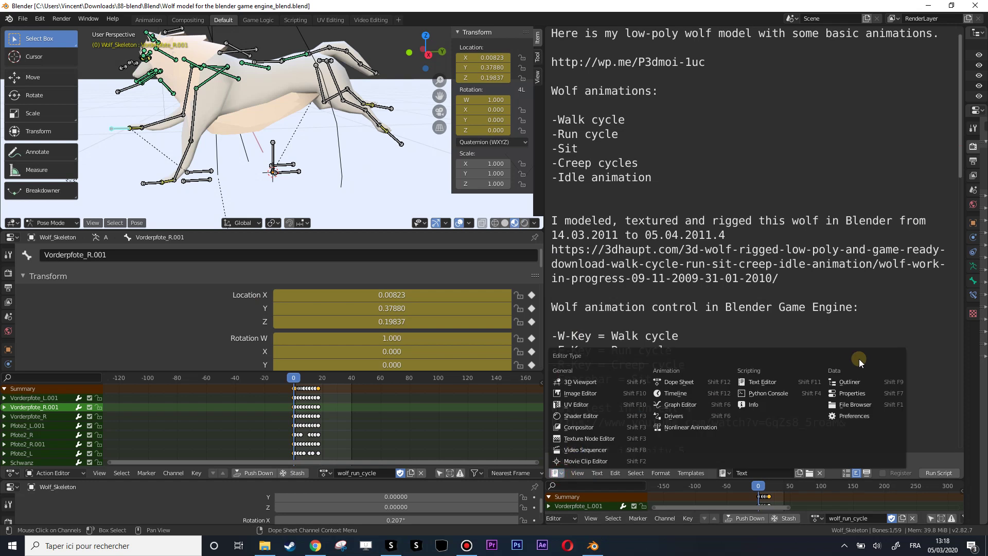
click(854, 383)
click(583, 471)
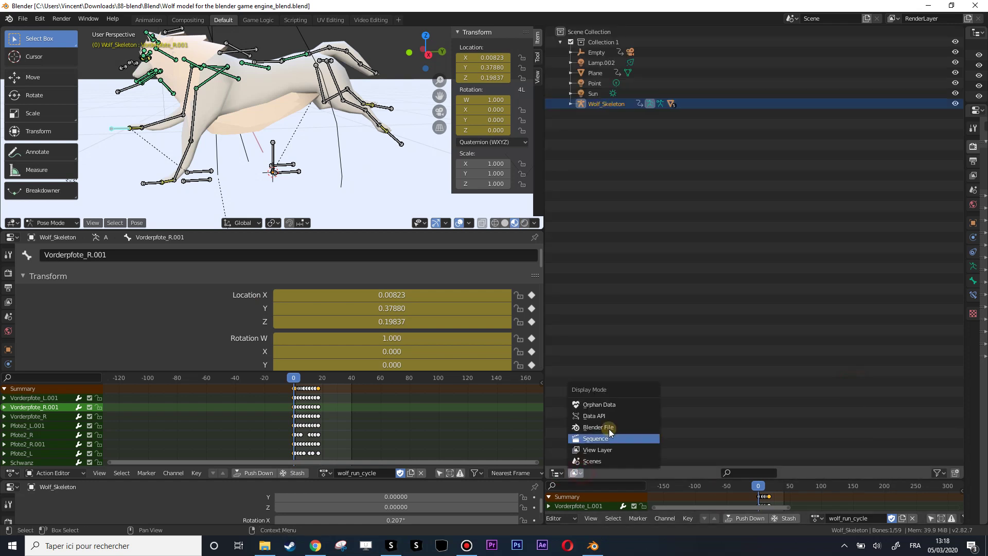
click(609, 423)
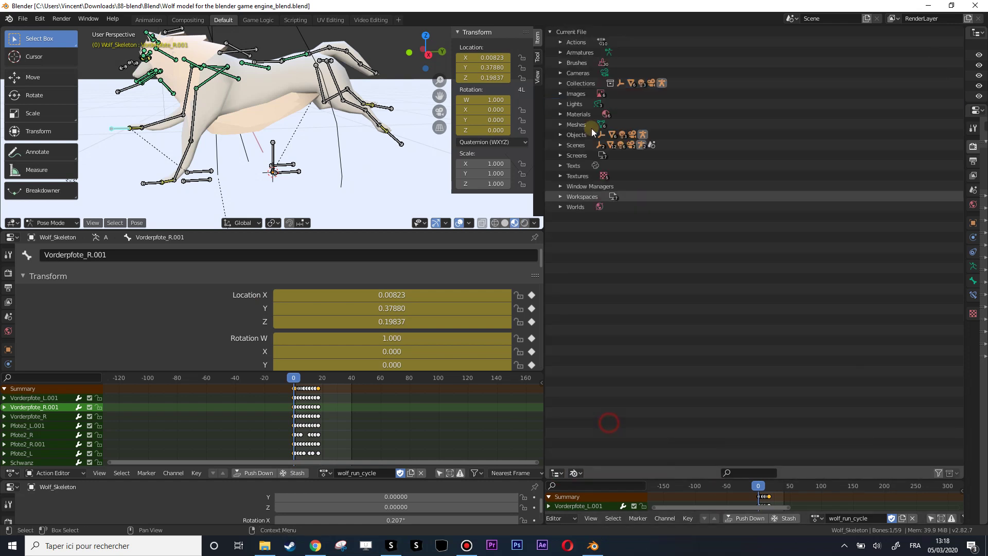
click(560, 135)
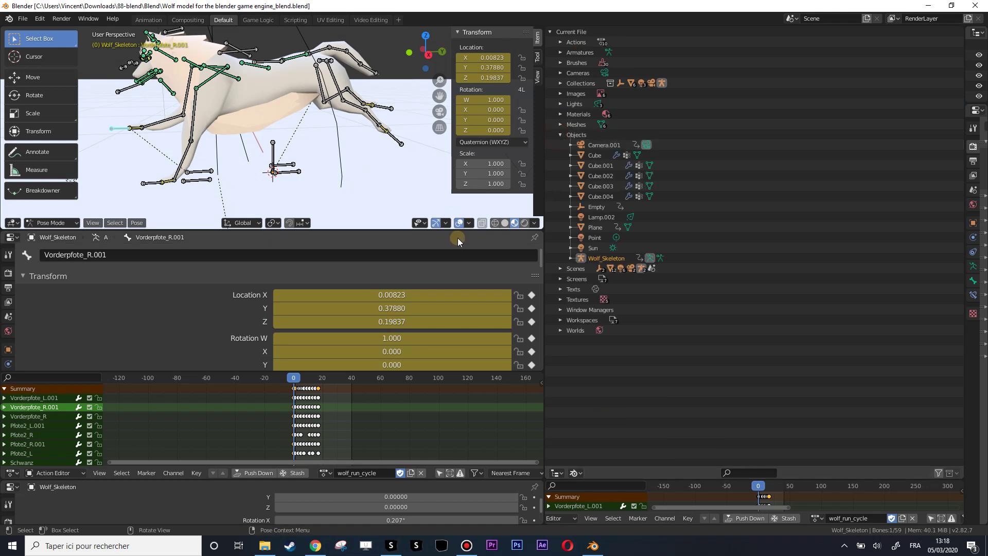
drag(456, 229, 452, 383)
mouse_move(368, 205)
middle_down()
mouse_move(390, 223)
mouse_move(322, 239)
mouse_move(302, 222)
mouse_move(313, 222)
mouse_move(306, 192)
mouse_move(346, 236)
mouse_move(381, 218)
middle_up()
- Select Cube, Cube.001, Cube.002 and Cube.003 in turn to identify each mesh
click(597, 158)
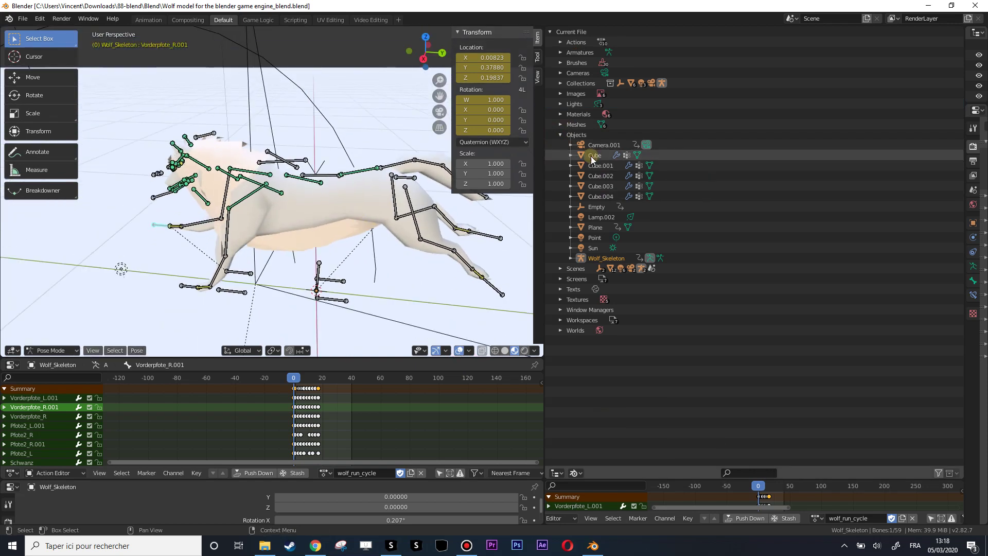
click(599, 164)
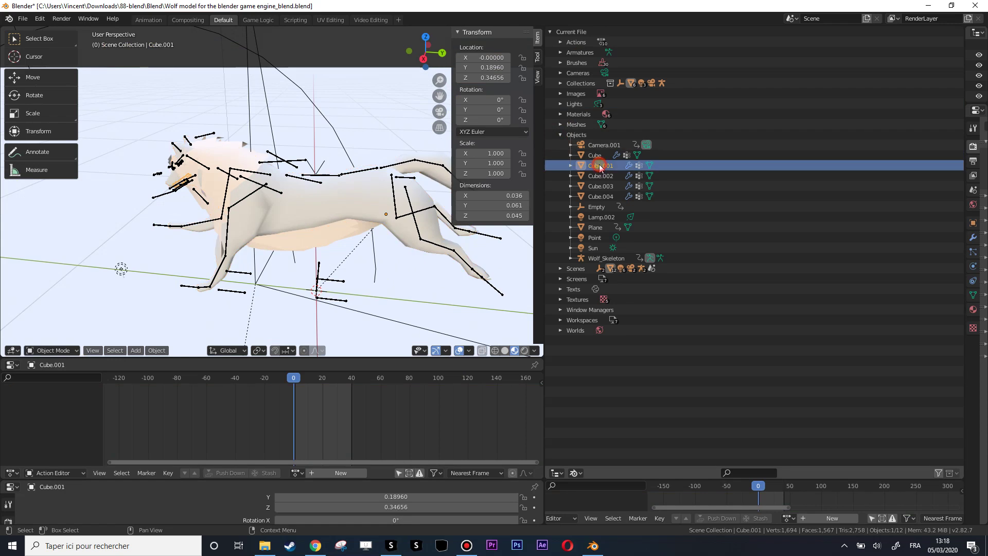
click(601, 176)
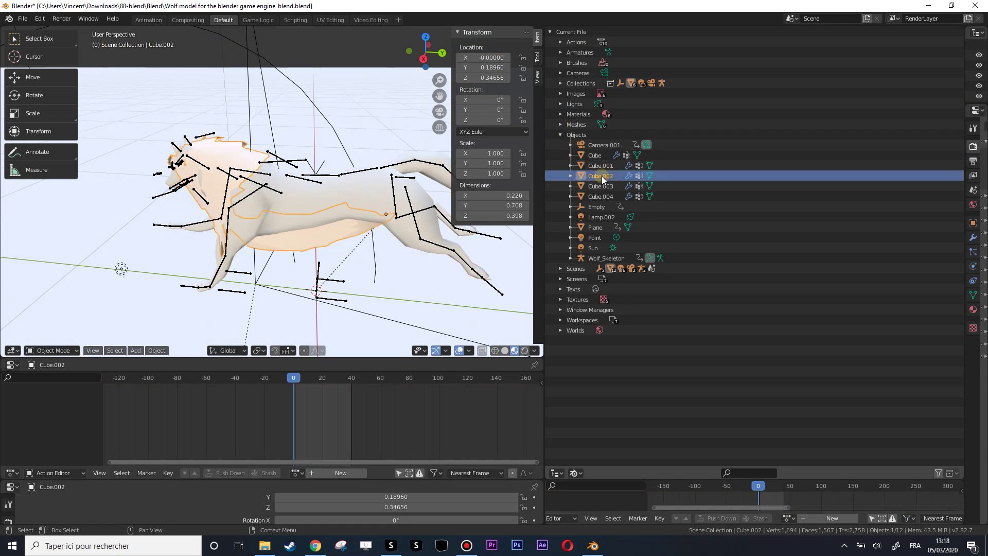
click(600, 182)
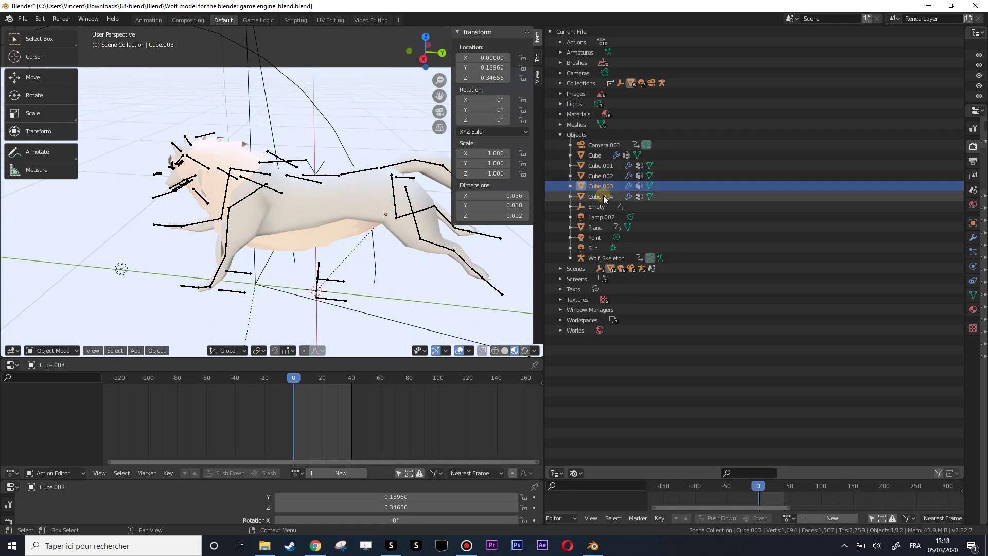
click(602, 177)
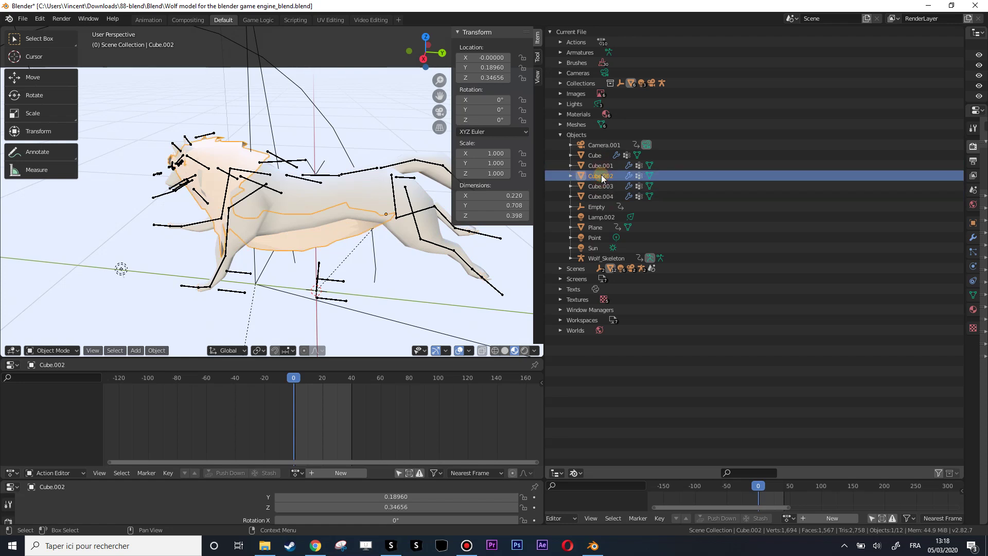
- Select the body mesh Cube together with Cube.003 and orbit to inspect the wolf
mouse_move(311, 209)
middle_down()
mouse_move(326, 190)
mouse_move(305, 197)
mouse_move(317, 198)
middle_up()
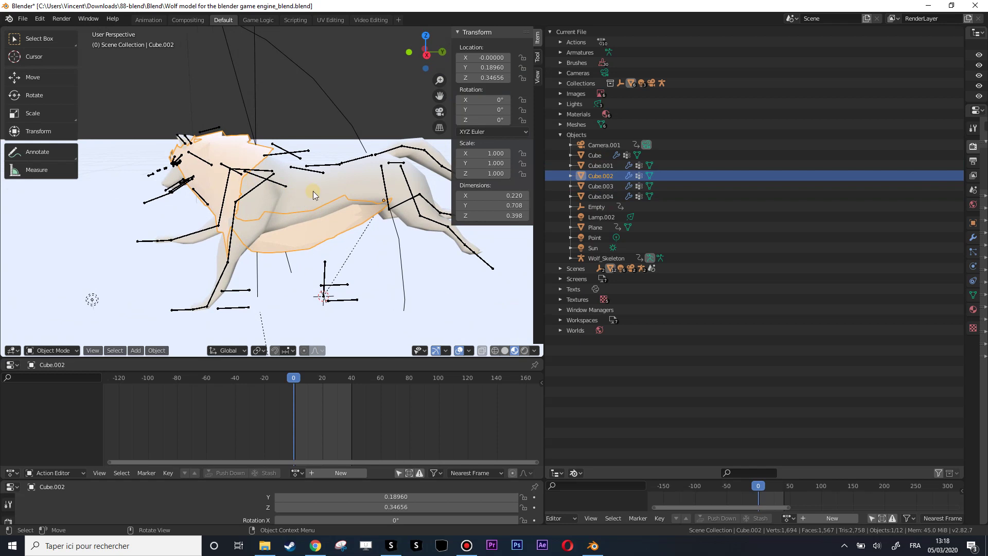
click(306, 191)
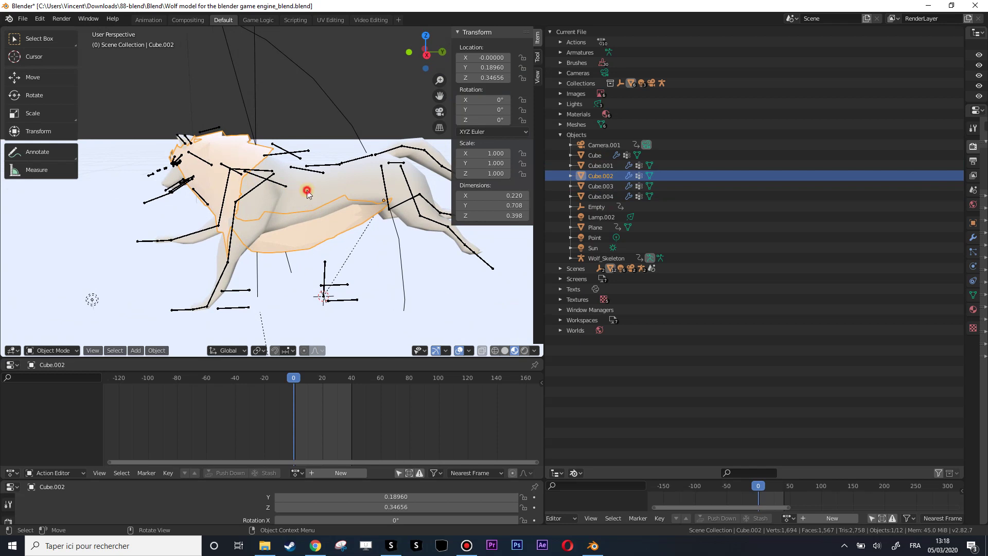
ctrl+click(607, 188)
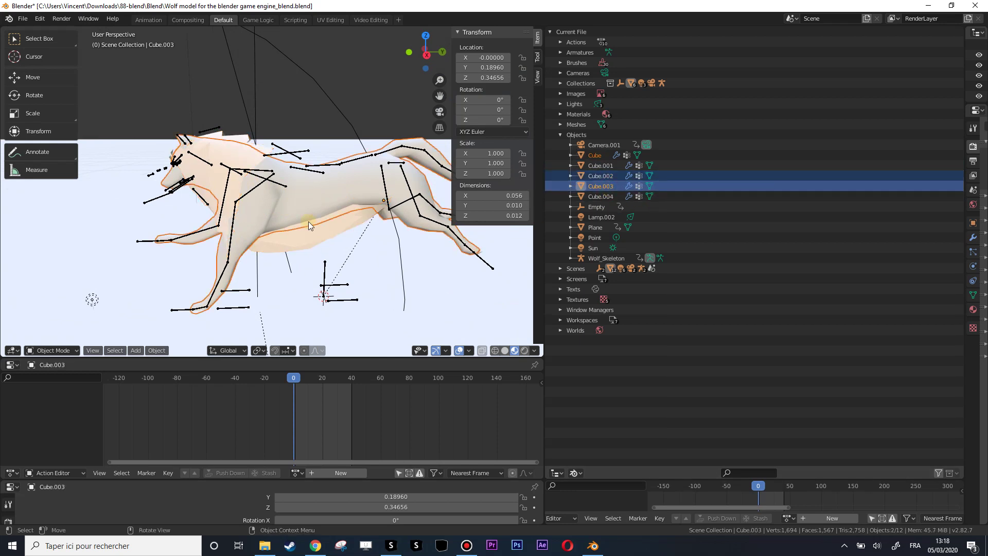
middle_drag(307, 222, 331, 236)
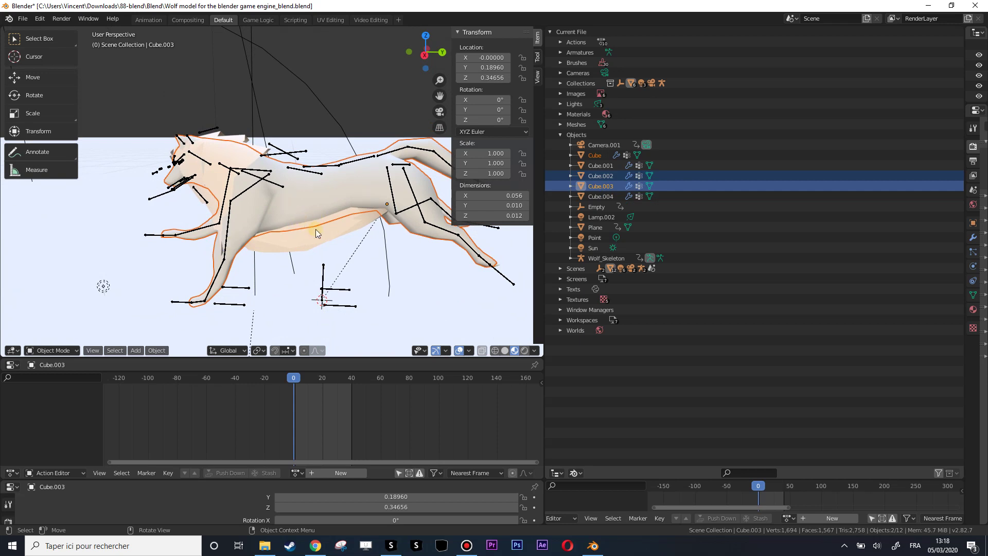
middle_drag(310, 223, 295, 209)
- Scrub the wolf's run cycle across frames 0–16 and inspect the shoulder bone's keys
click(592, 156)
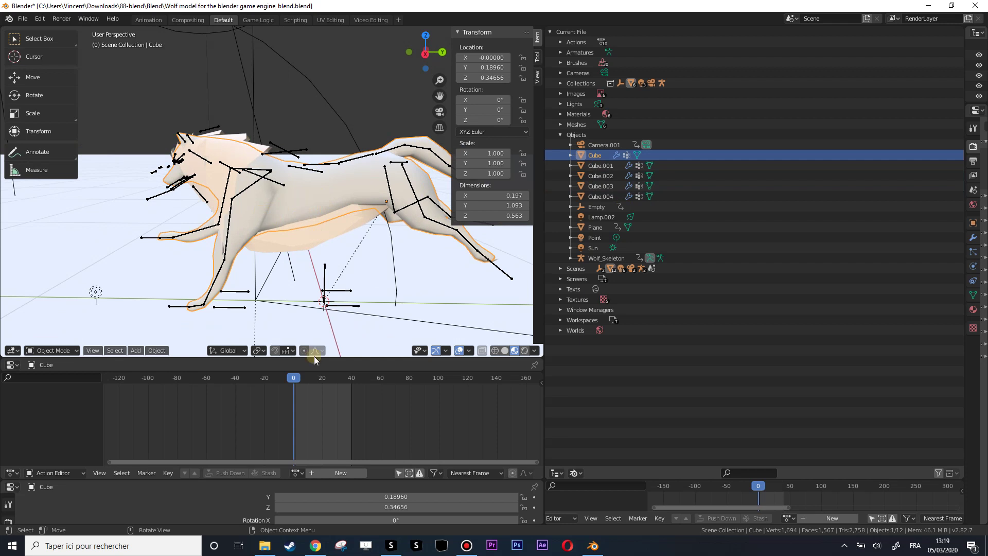
drag(298, 379, 316, 381)
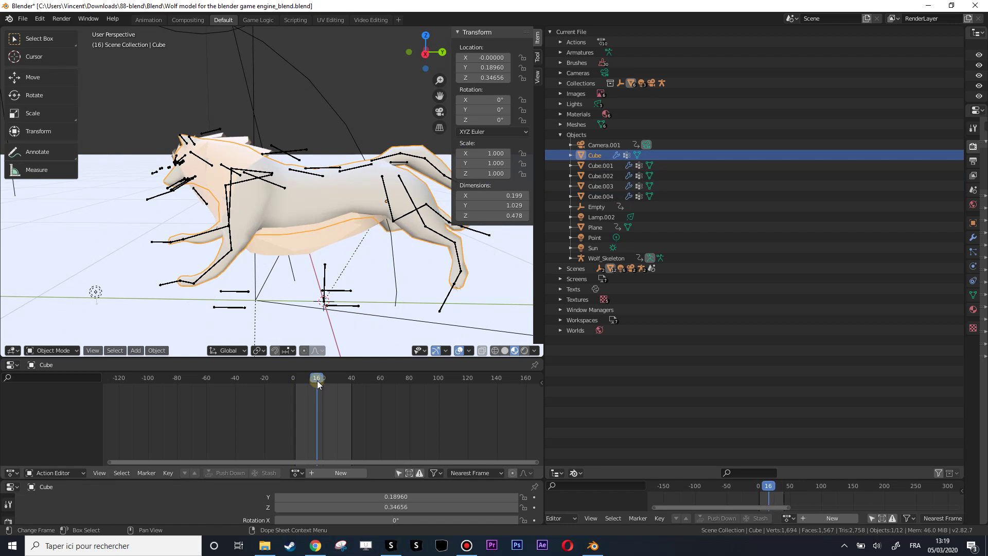
drag(317, 380, 282, 379)
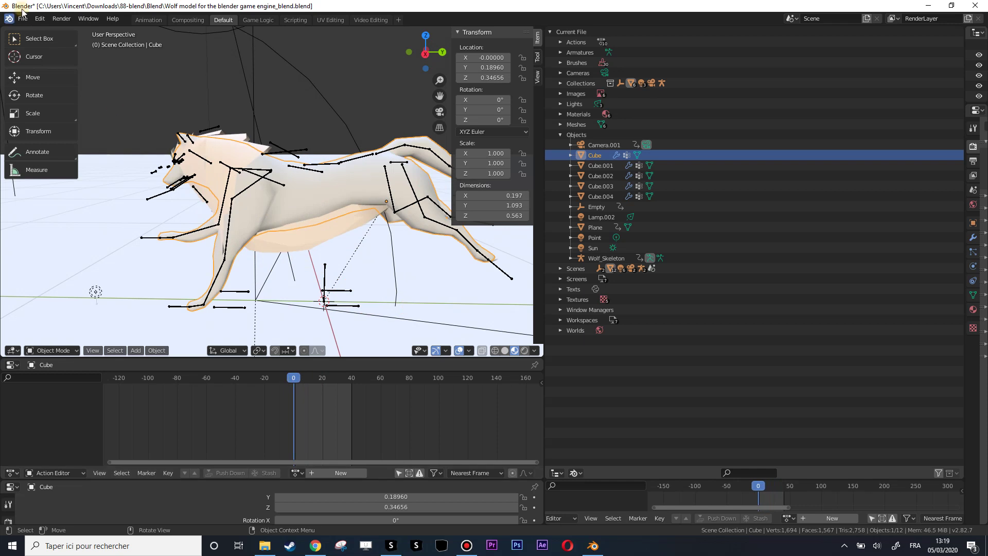
click(233, 202)
scroll(299, 418, up, 5)
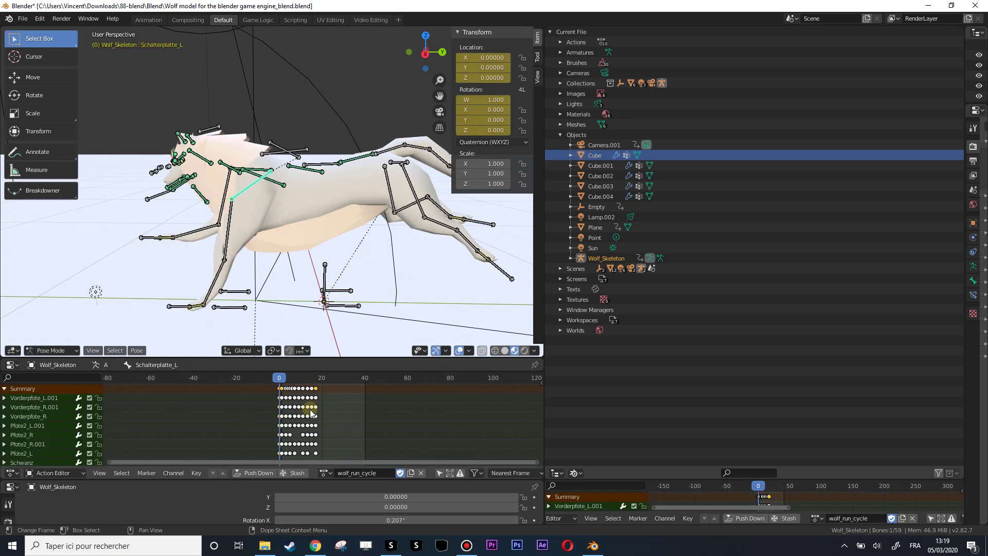
scroll(299, 418, up, 3)
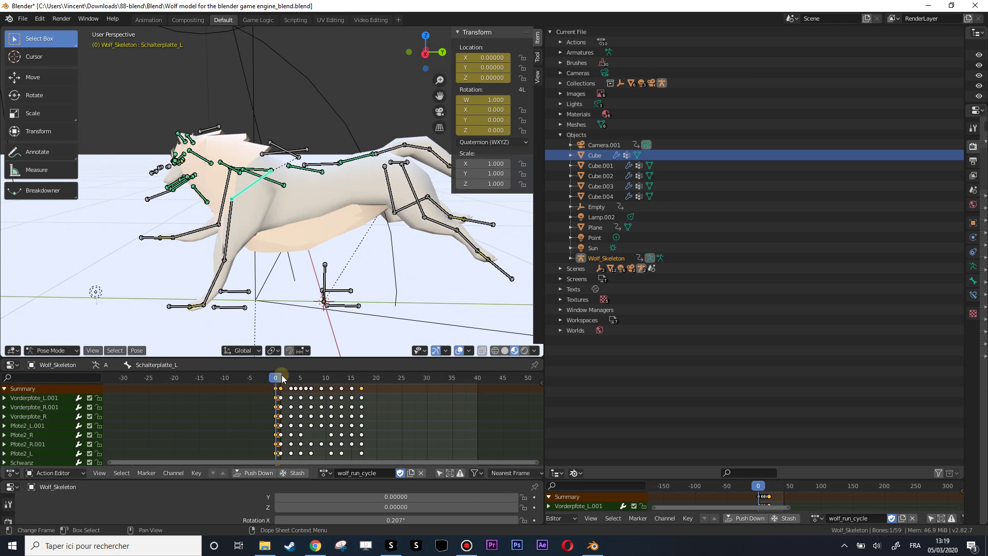
scroll(280, 386, up, 6)
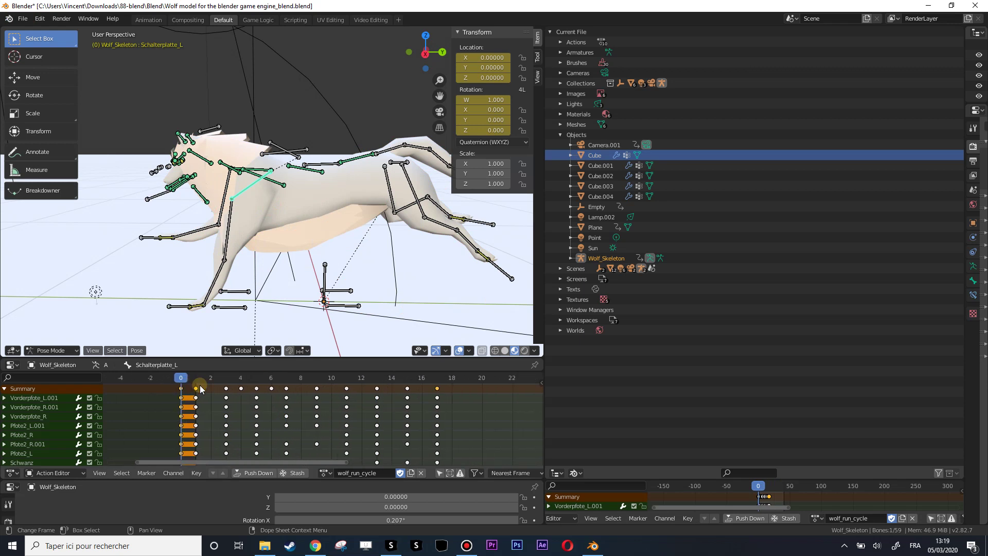
scroll(190, 381, up, 1)
mouse_move(170, 378)
mouse_down()
mouse_move(434, 378)
mouse_move(169, 378)
mouse_up()
- Orbit to a closer side view and select the body mesh Cube in Object Mode
scroll(138, 235, down, 3)
middle_drag(158, 228, 222, 170)
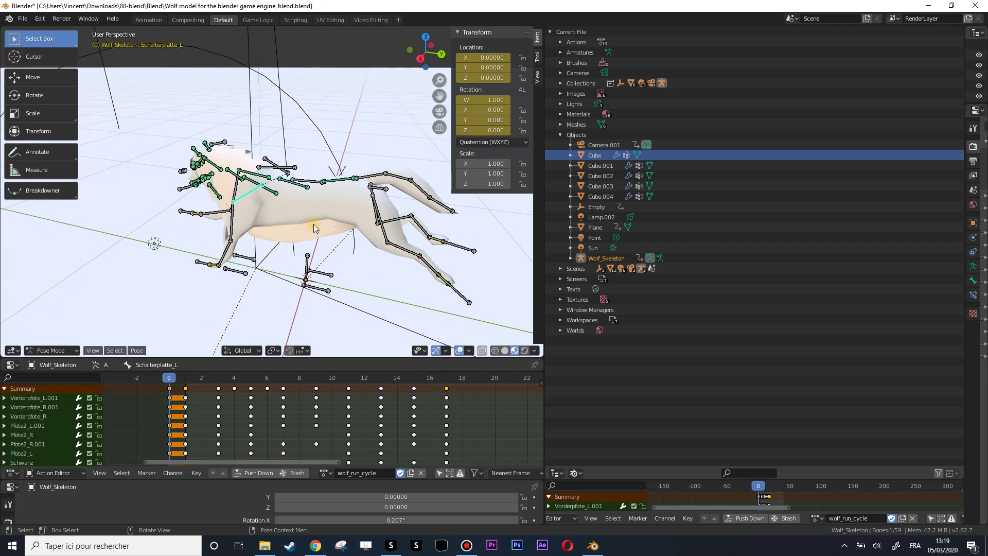
click(208, 163)
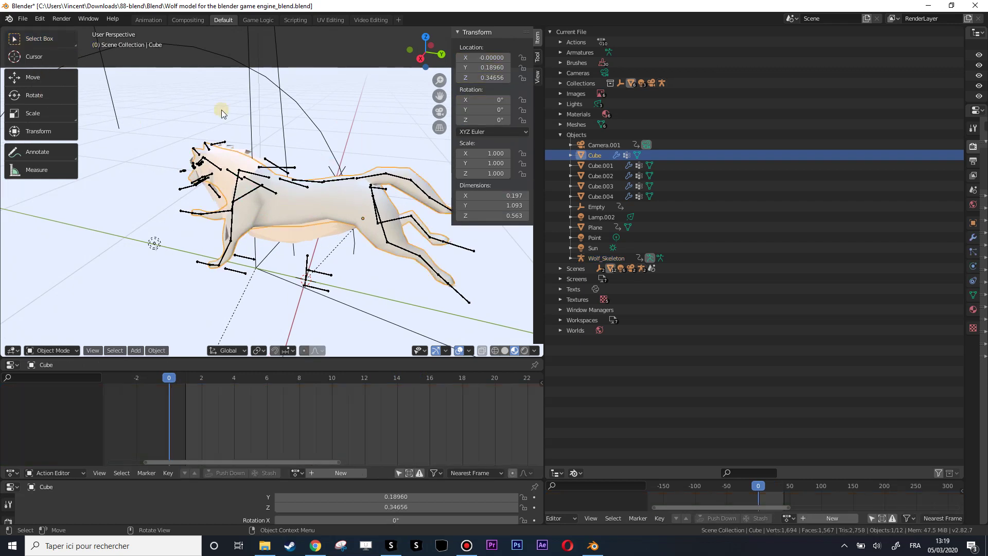
- Open Blender Preferences on the Add-ons page
click(23, 19)
mouse_move(61, 167)
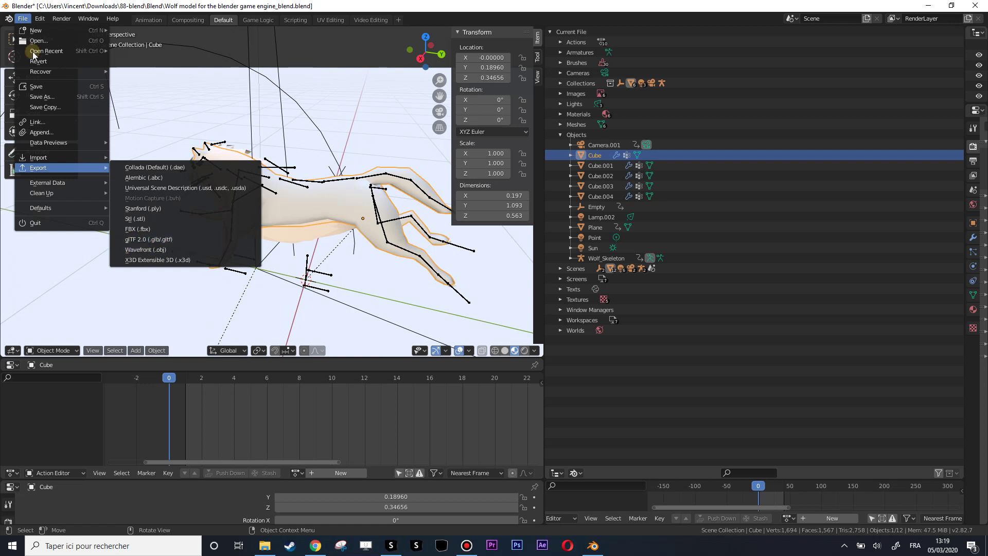
mouse_move(39, 18)
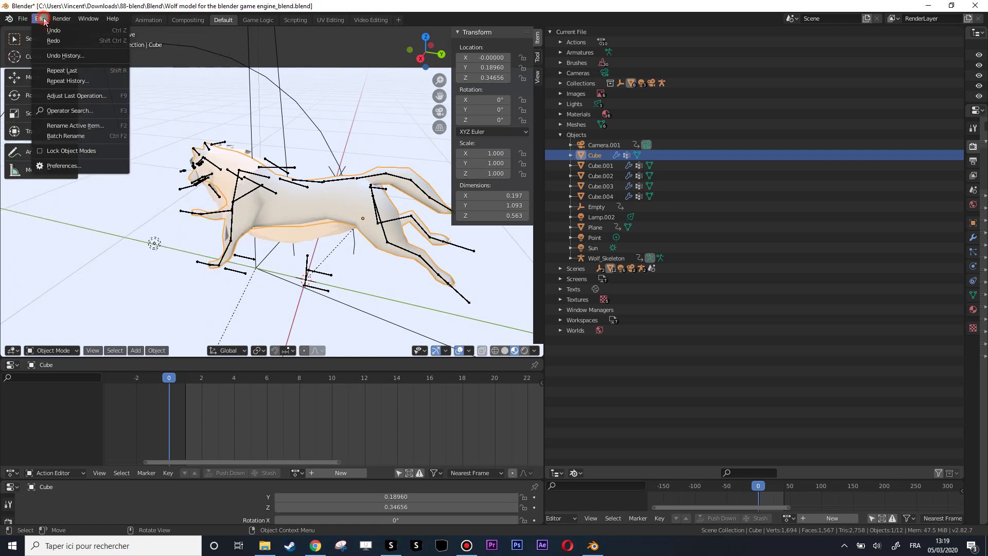
click(64, 165)
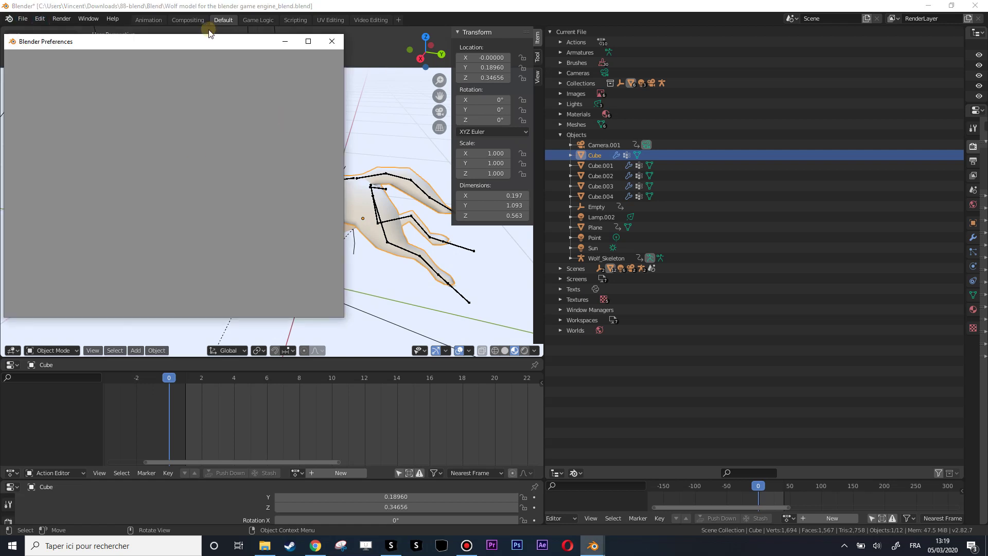
drag(279, 47, 297, 58)
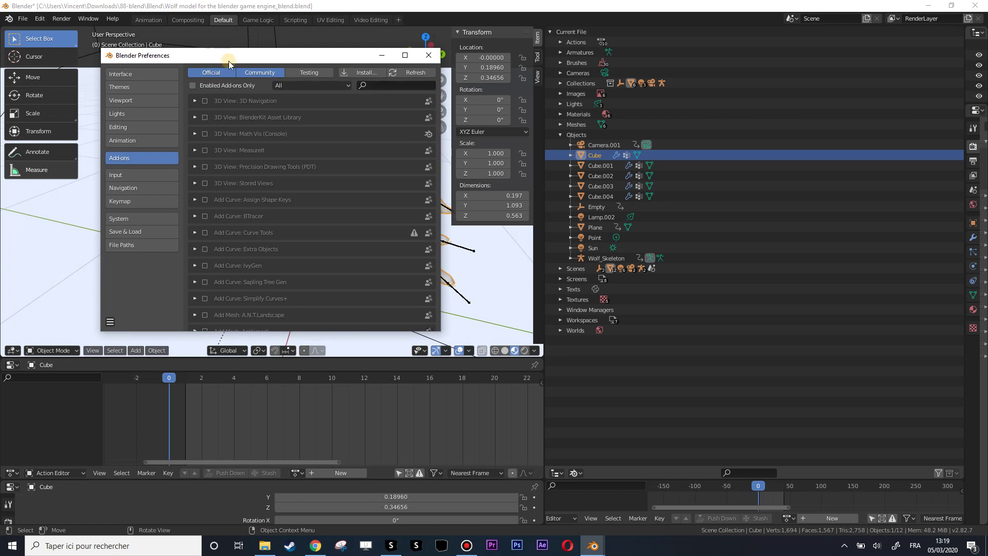
click(137, 76)
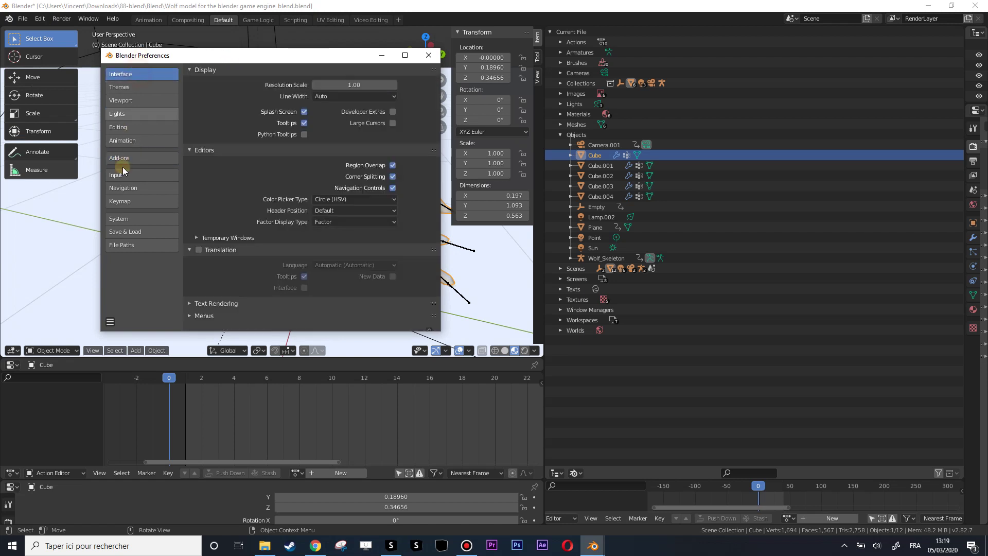
click(132, 160)
- Search add-ons for 'poi', enable Export Pointcache Format (.pc2), and close Preferences
click(393, 72)
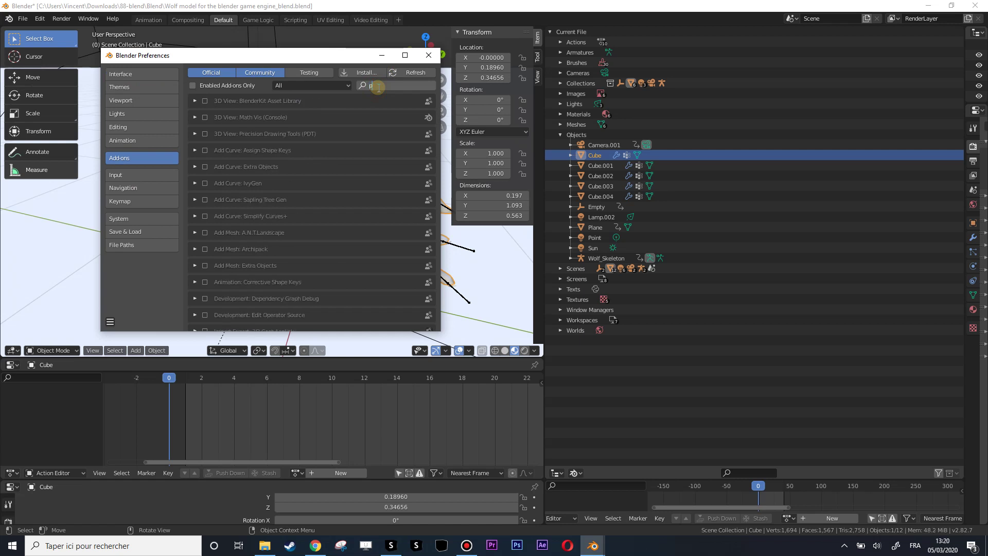
text(point)
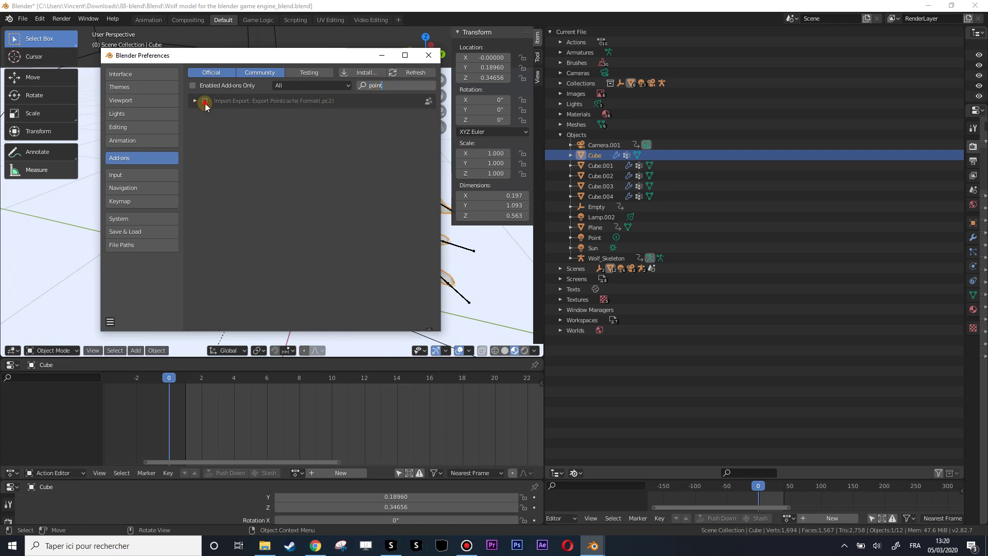
click(205, 102)
click(195, 100)
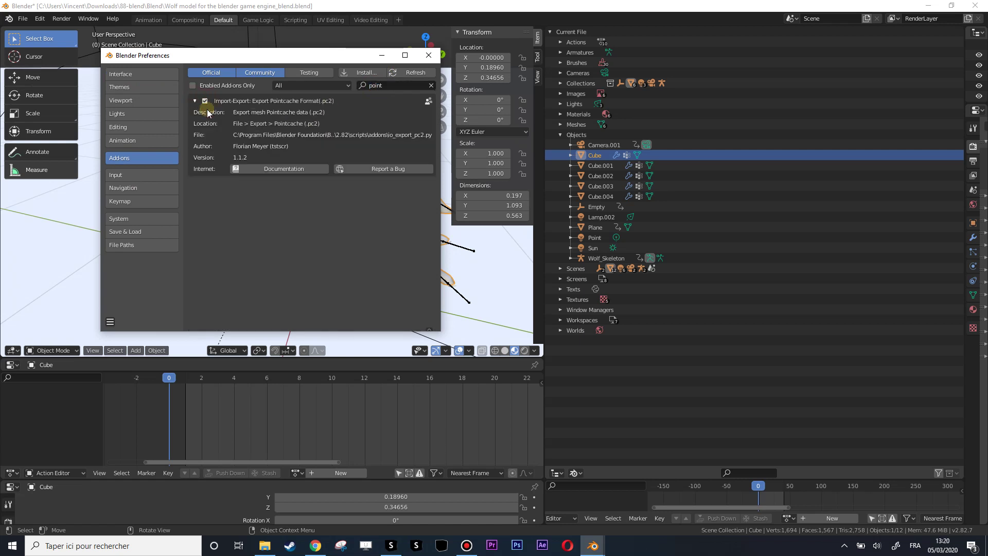
click(281, 169)
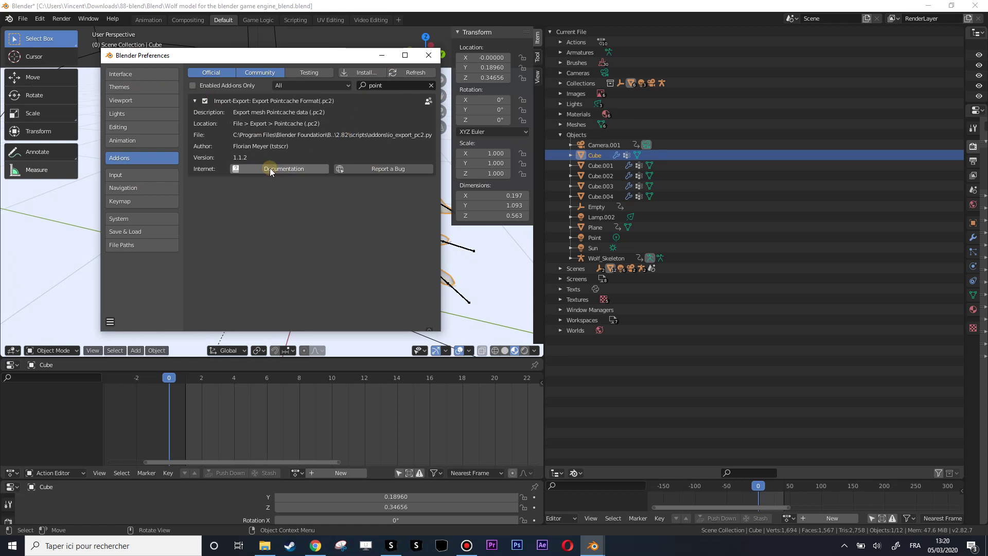
click(429, 56)
middle_drag(396, 138, 319, 238)
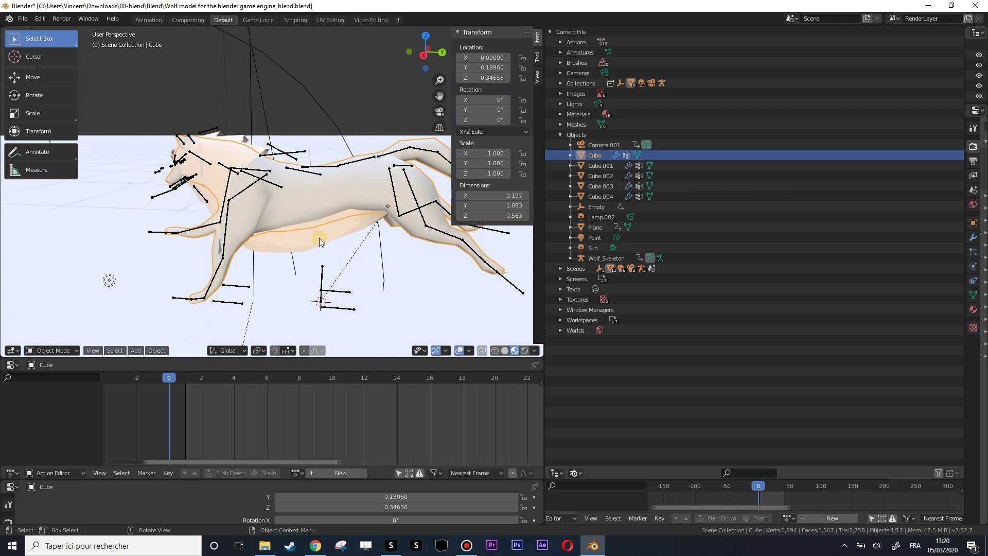
- Select the whole wolf body mesh, Cube, in the viewport
click(319, 238)
click(308, 194)
click(234, 193)
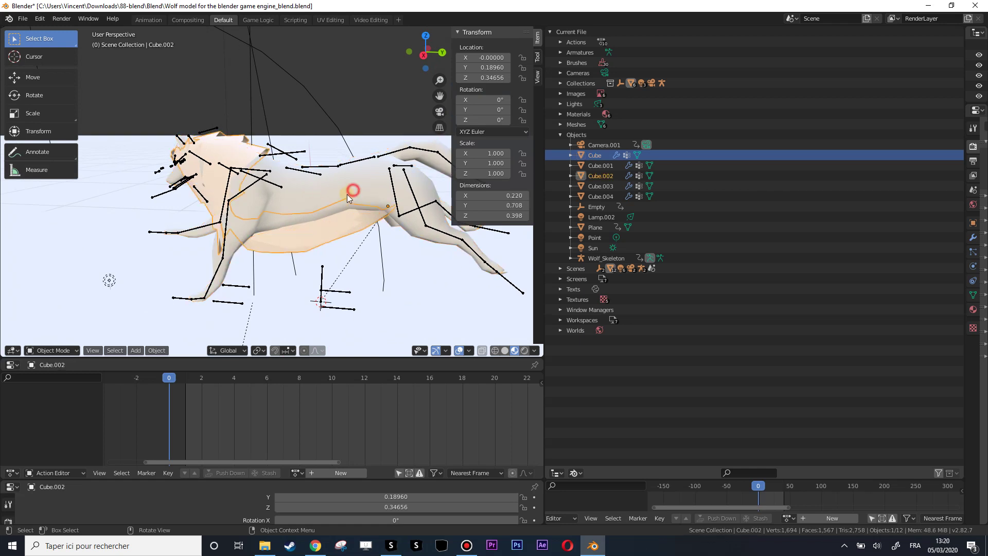
click(347, 194)
- Start a Wavefront (.obj) export targeting the pc2 folder
click(22, 20)
mouse_move(63, 170)
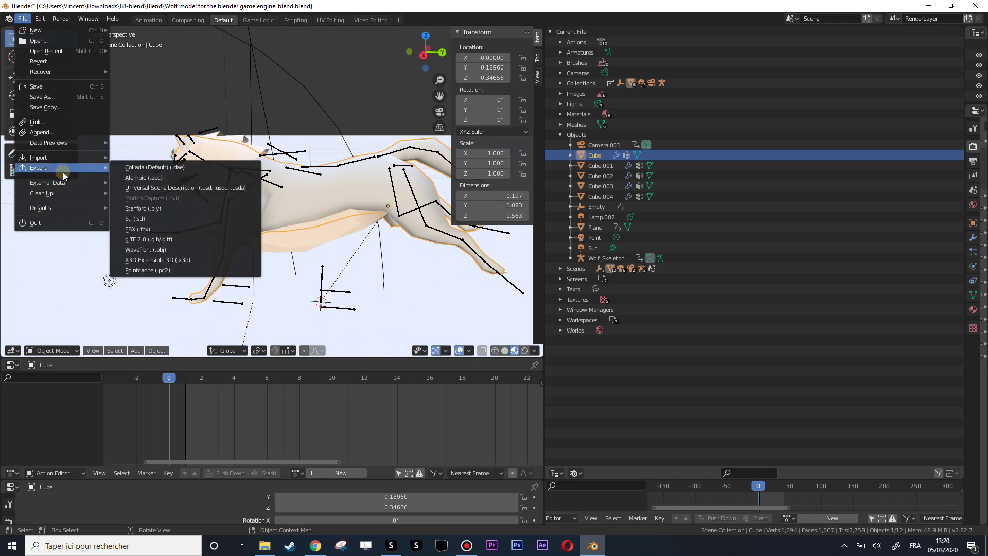
click(162, 249)
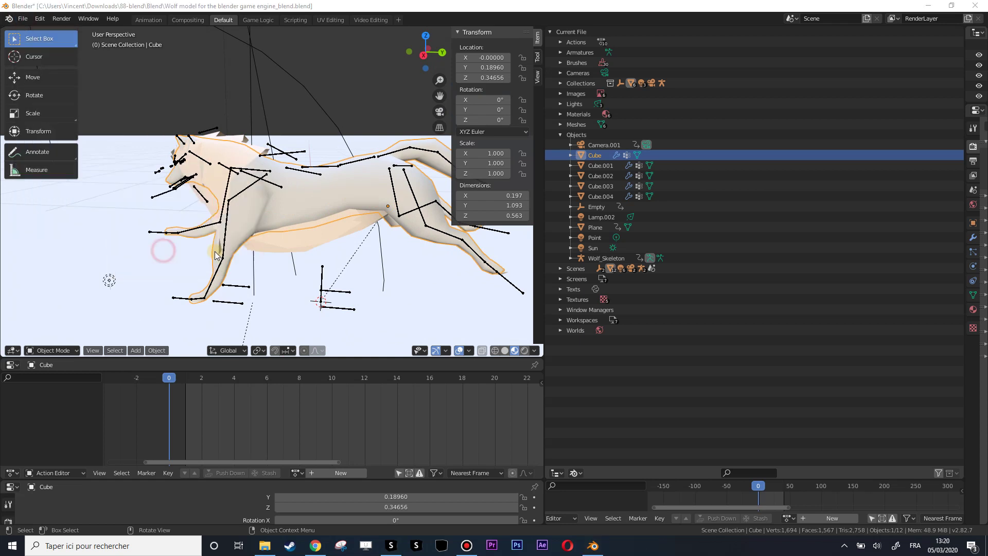
click(369, 177)
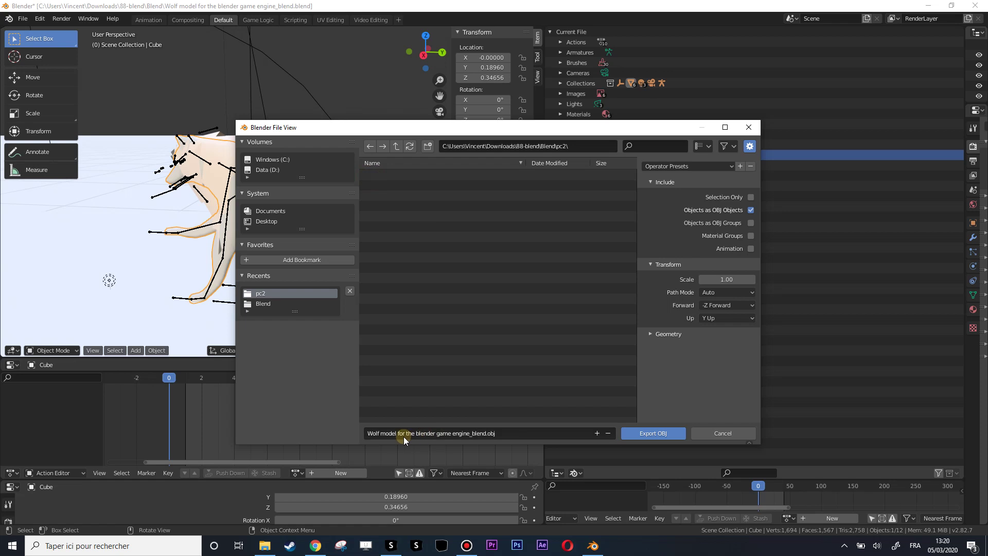
- Rename the export file to Body.obj
click(432, 432)
click(481, 434)
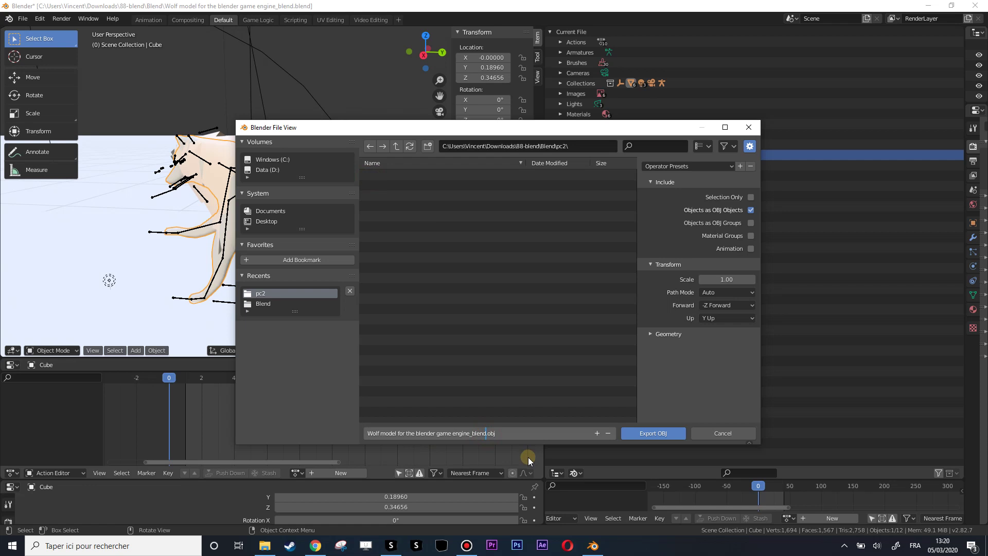
text(01)
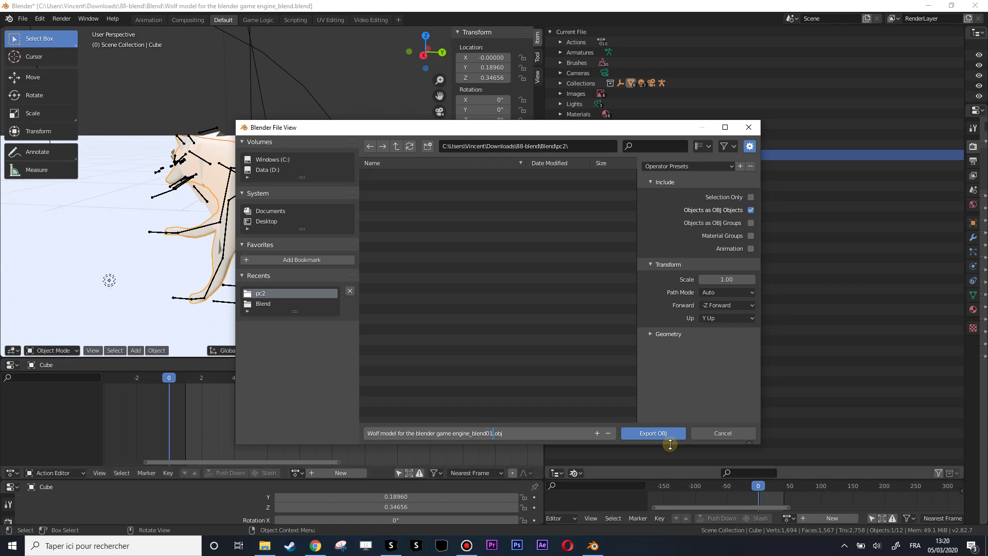
click(661, 431)
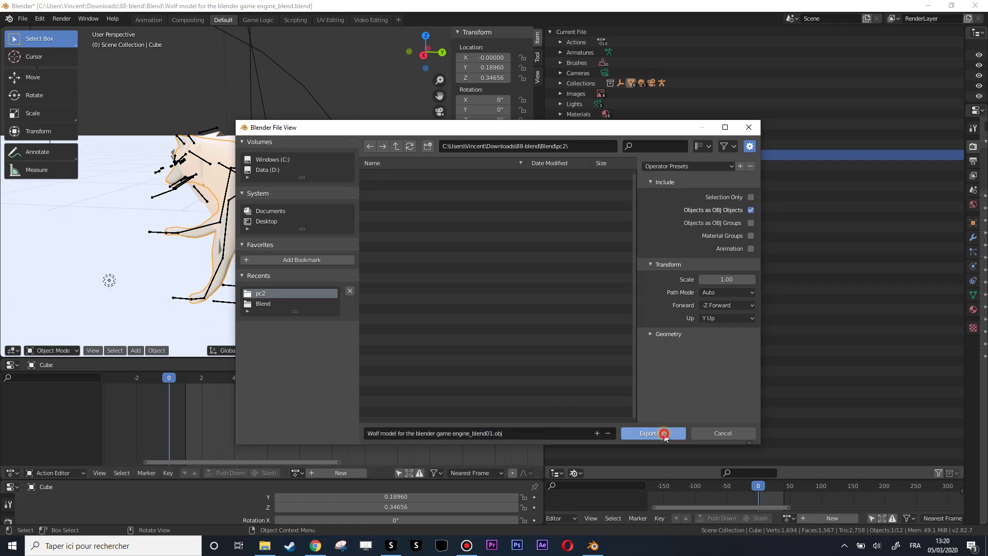
click(516, 434)
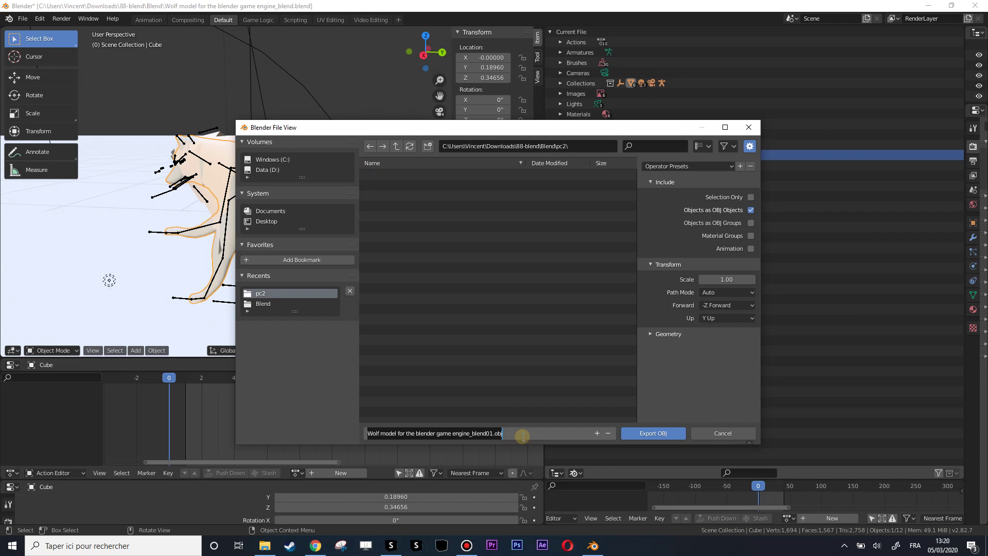
text(Body)
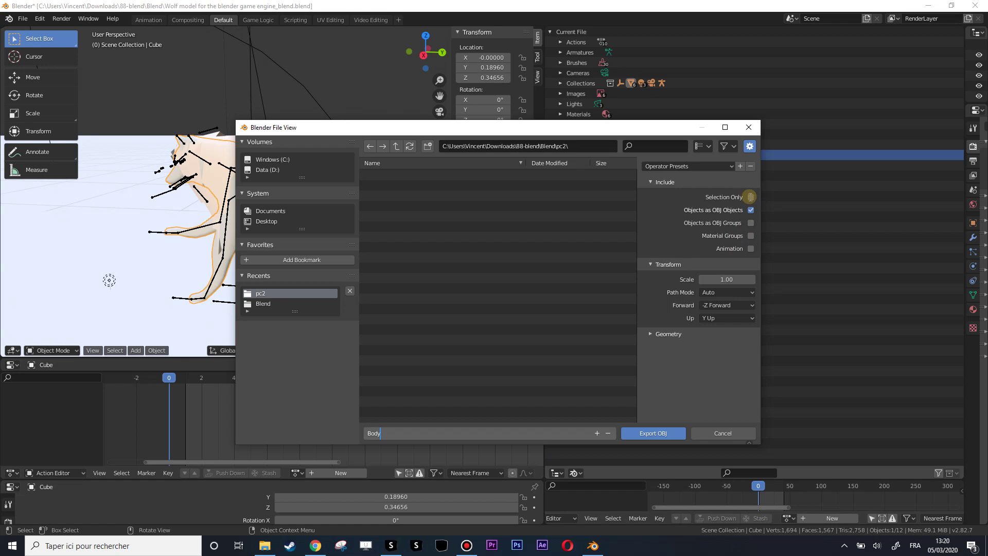
- Enable Selection Only and export Body.obj
click(732, 198)
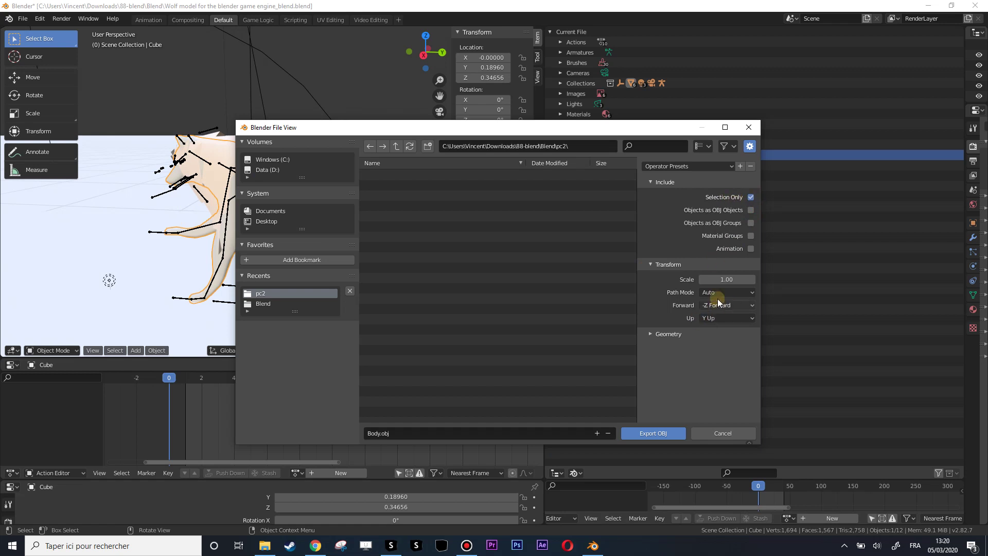
click(650, 433)
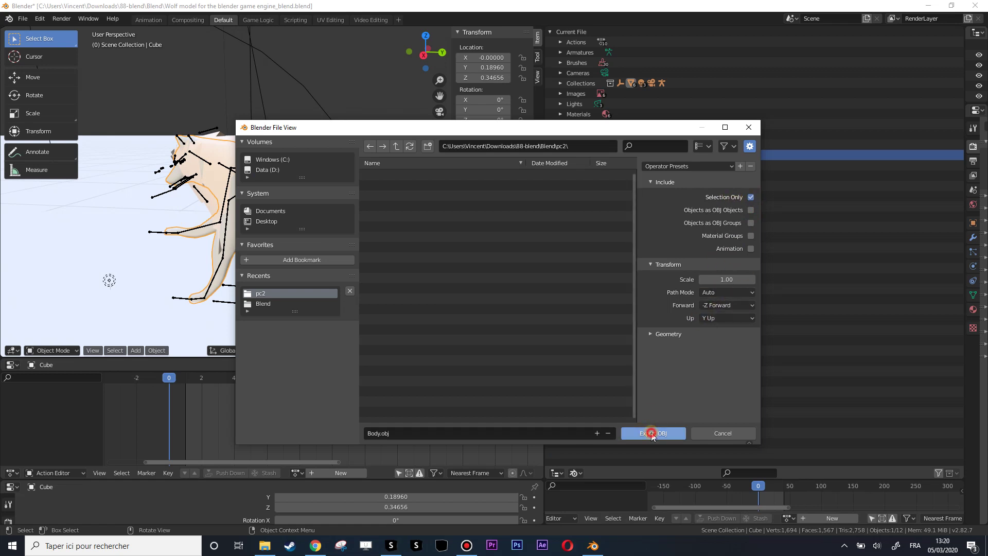
click(21, 18)
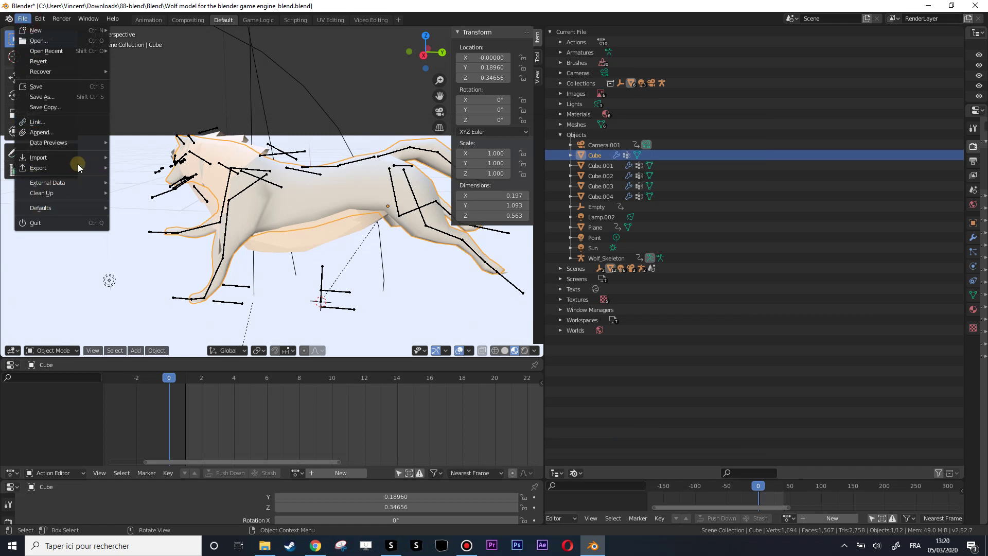
- Start a Pointcache (.pc2) export named Body.pc2 in the pc2 folder
mouse_move(75, 168)
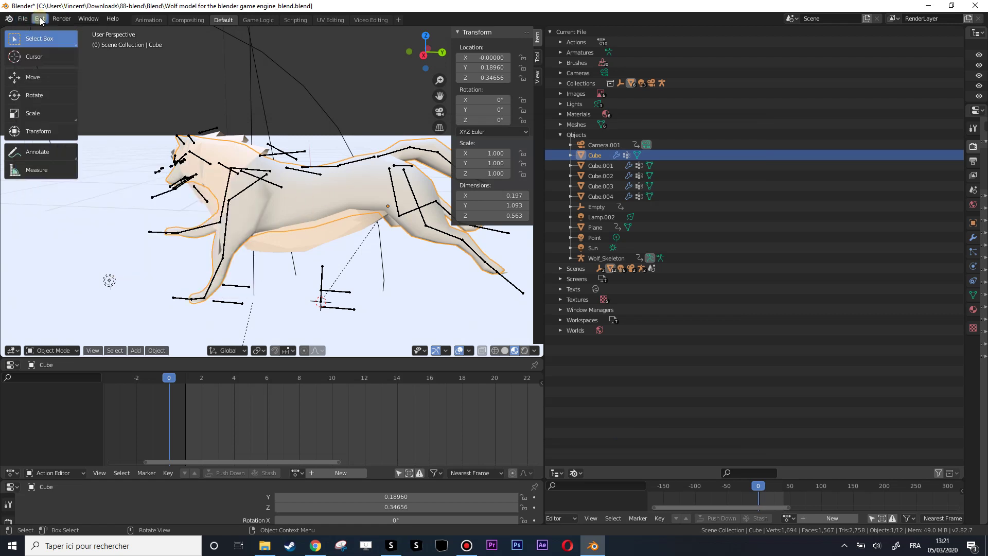
click(23, 18)
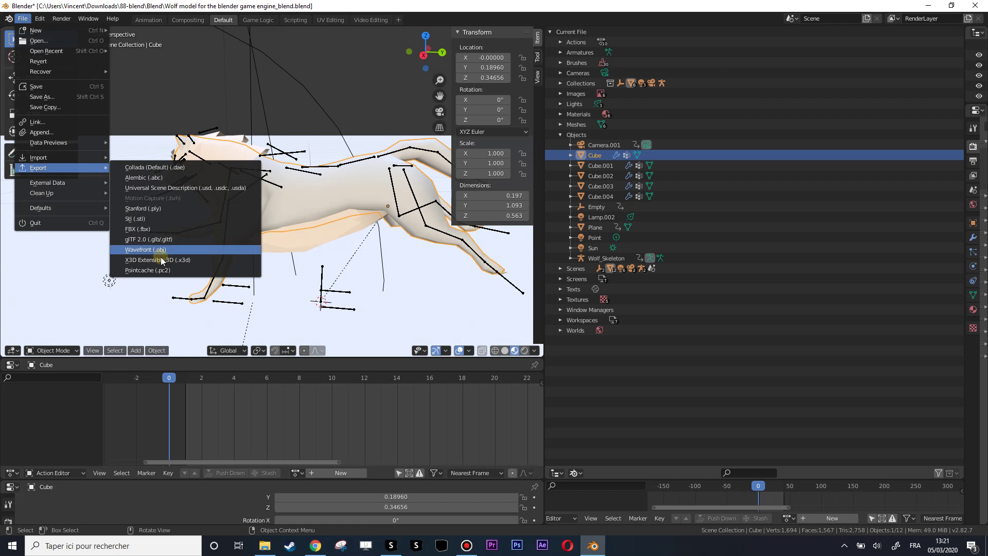
click(189, 272)
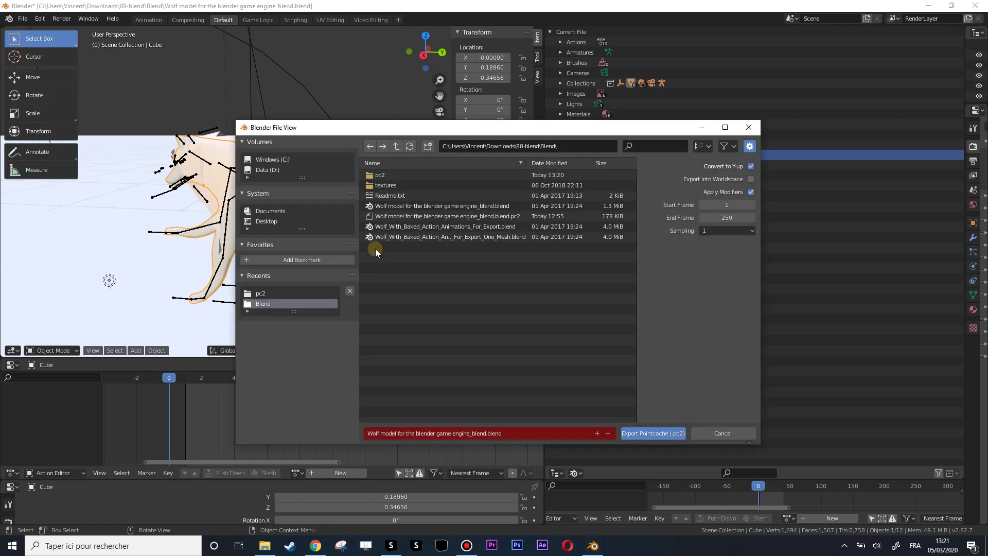
double_click(376, 175)
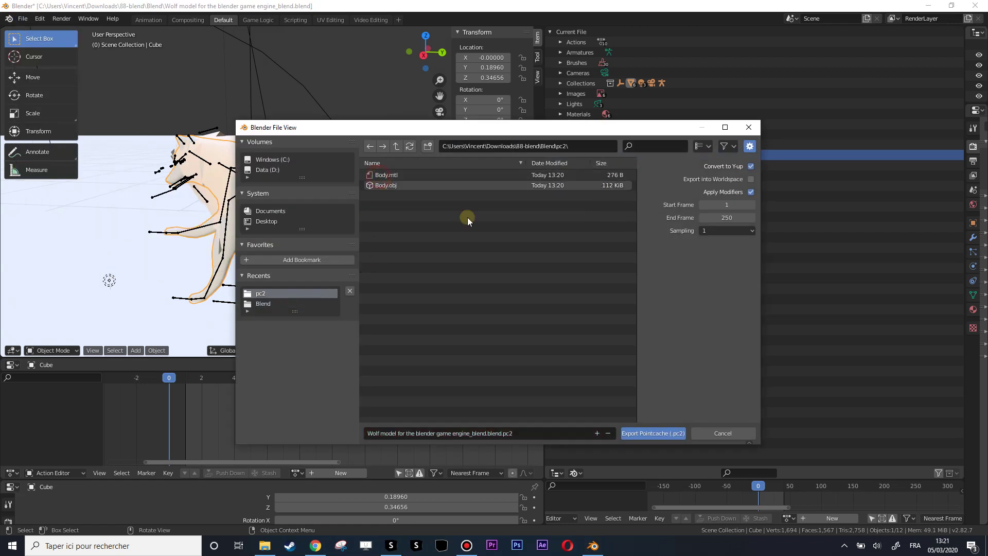
click(387, 185)
click(409, 433)
click(390, 433)
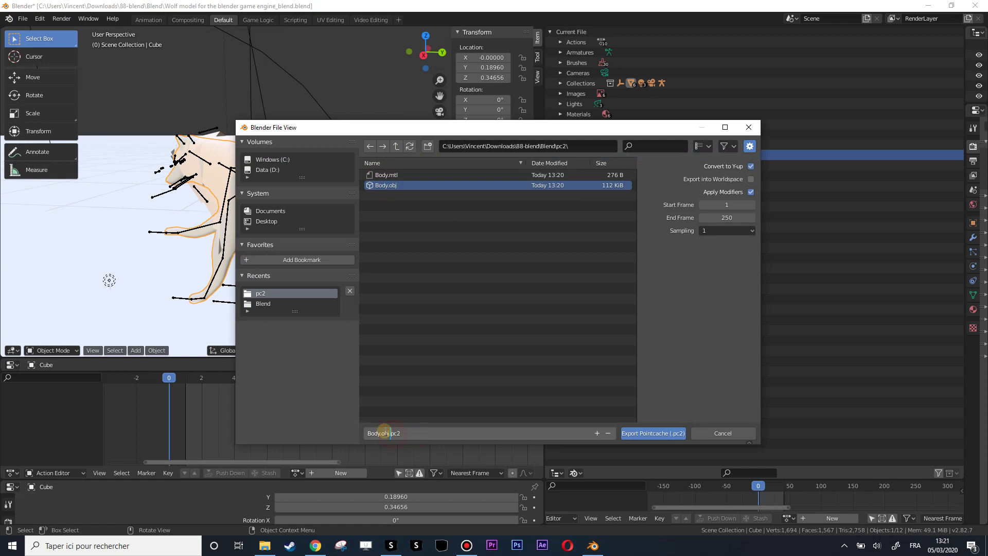
double_click(384, 433)
click(698, 274)
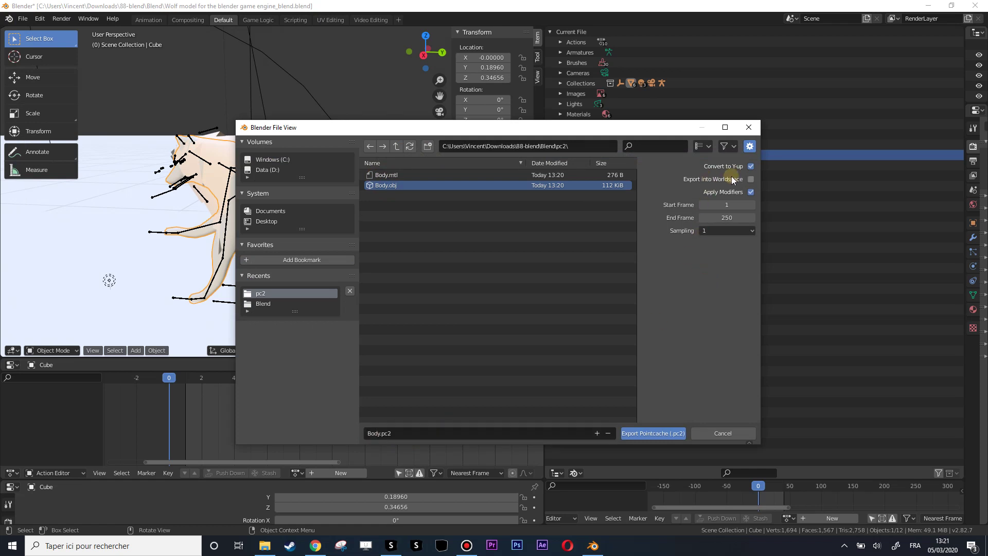
- Set the cache End Frame to 17 and keep Sampling at 1
click(724, 215)
click(720, 233)
click(712, 231)
click(714, 230)
click(736, 231)
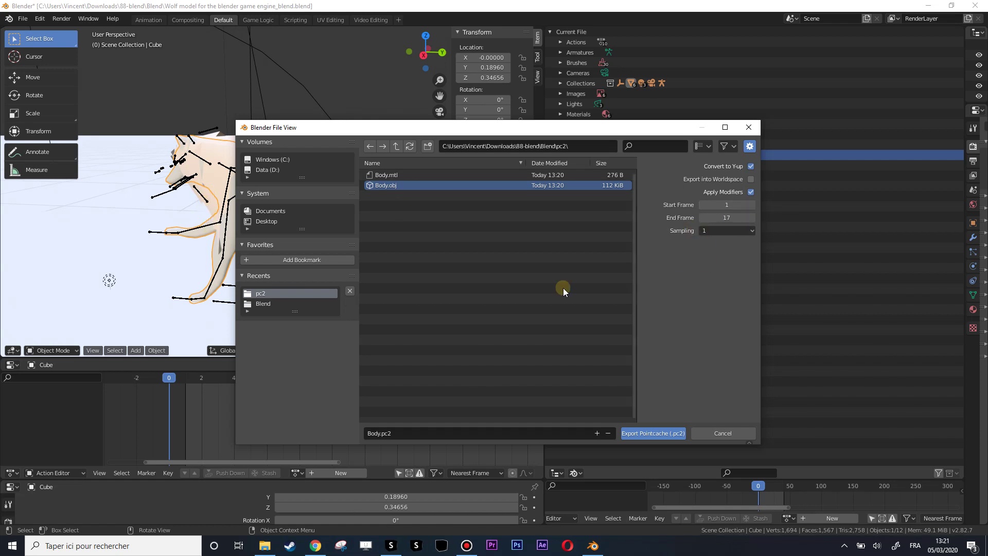
- Export the body point cache, then export the Cube.002 fur mesh as Fur.obj
click(667, 434)
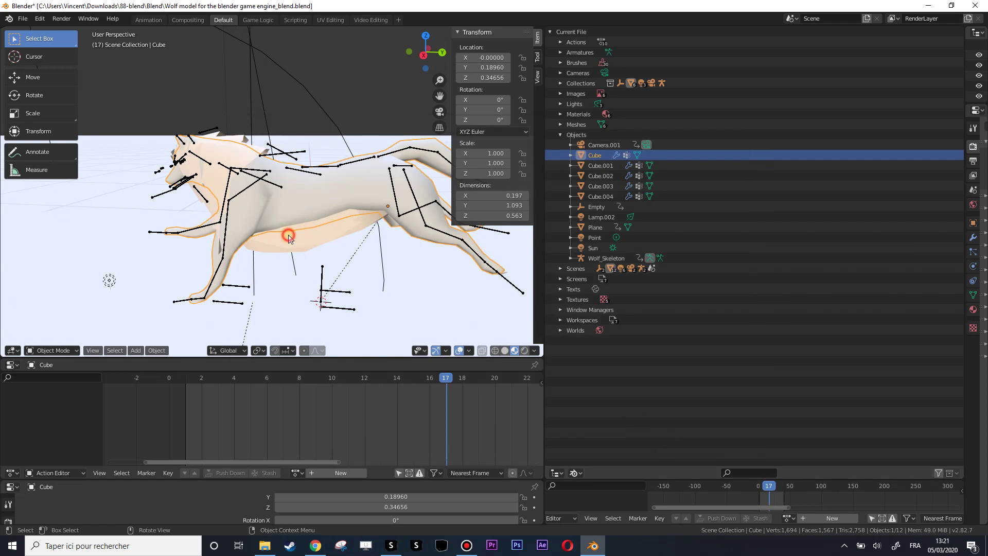
click(289, 238)
click(28, 18)
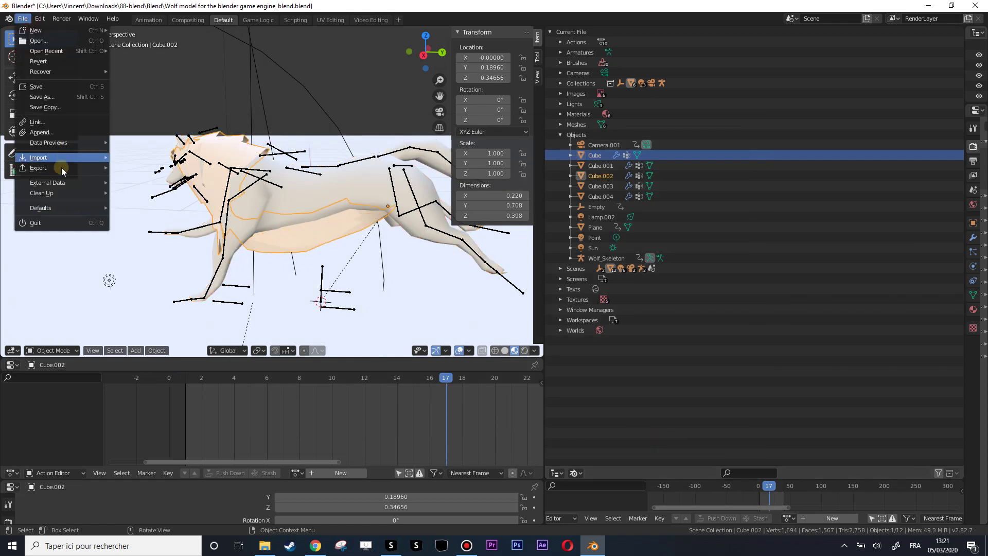
mouse_move(61, 167)
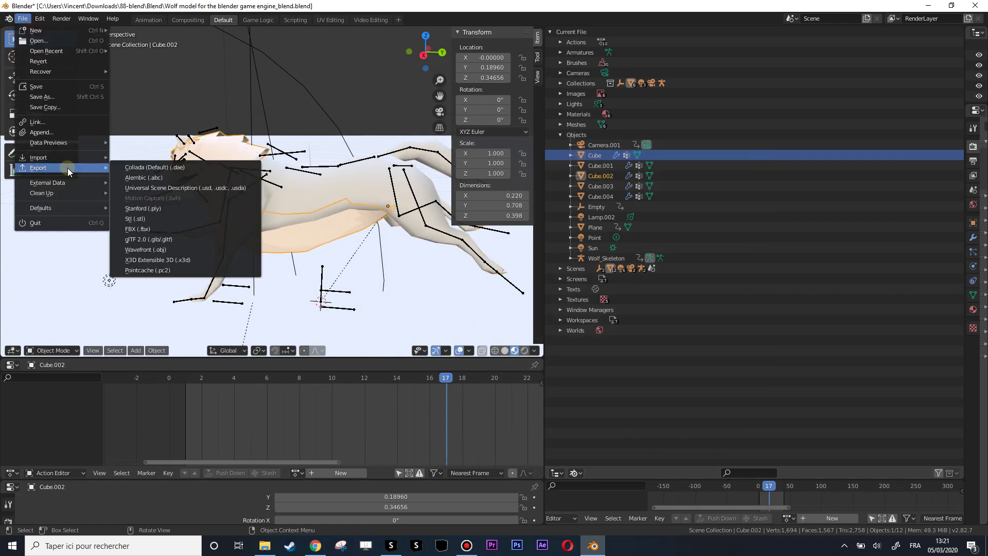
click(223, 249)
click(395, 431)
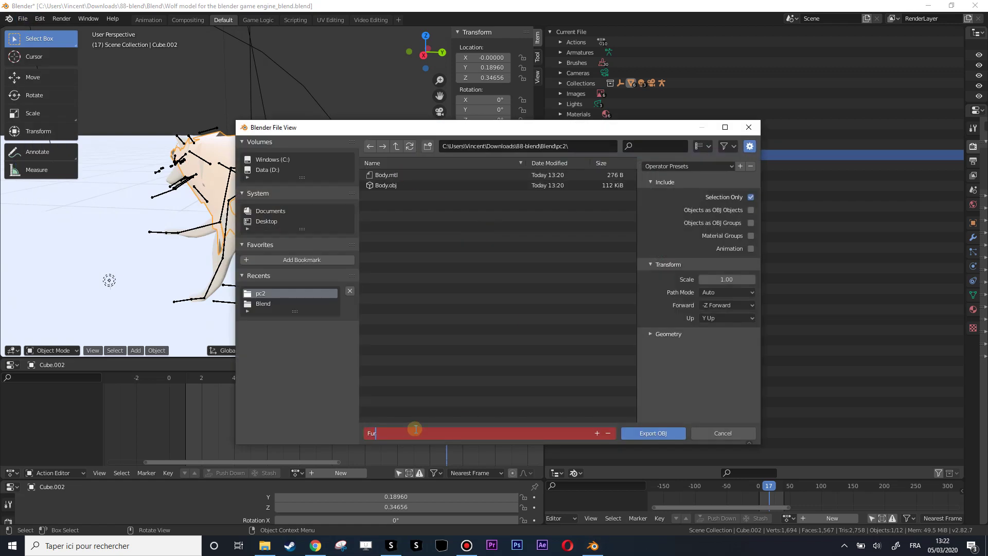
click(661, 434)
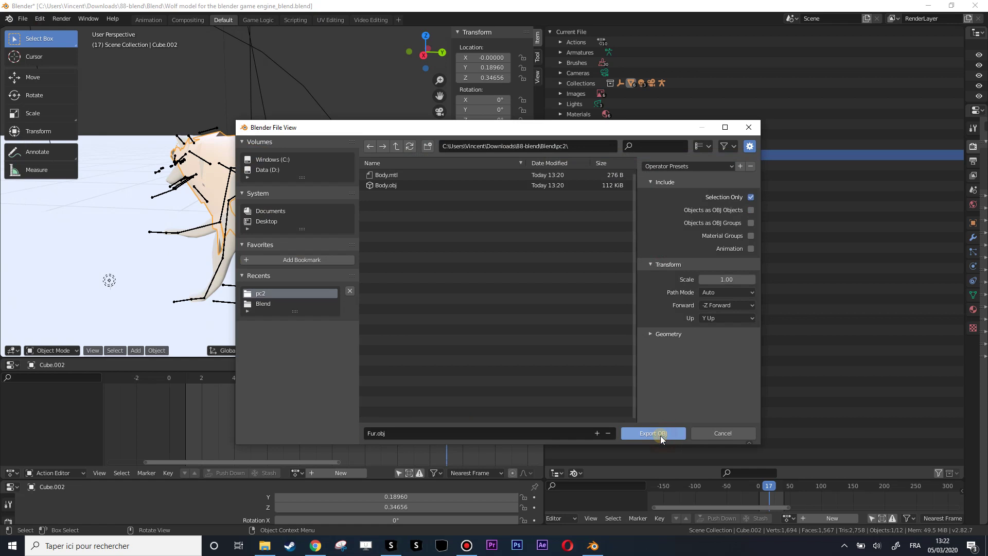
- Export the fur animation as Fur.pc2 into the pc2 folder
click(23, 19)
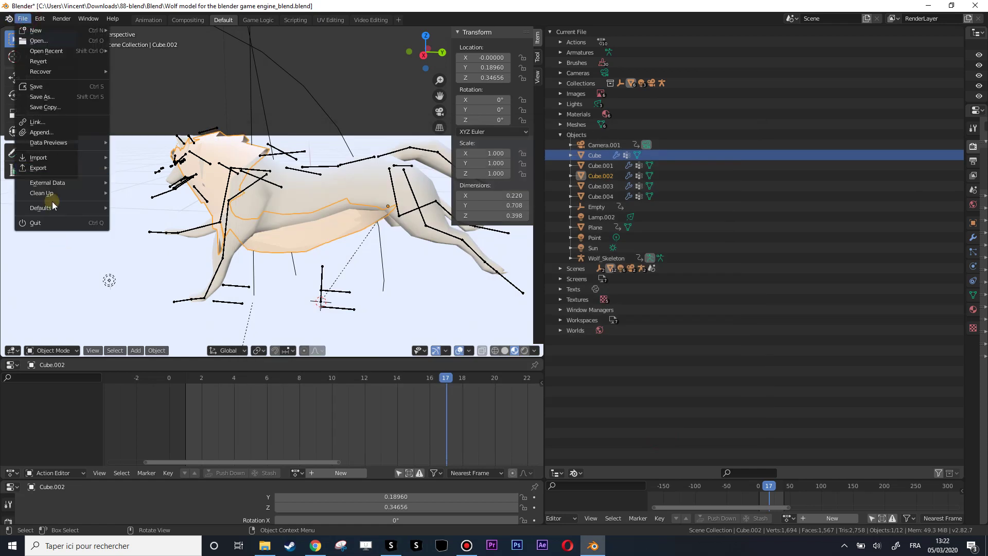
mouse_move(45, 166)
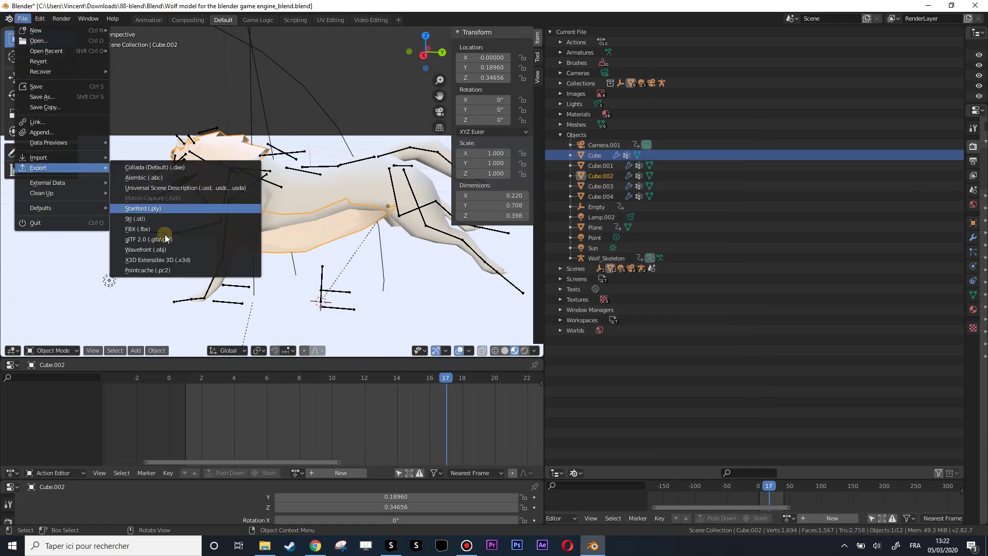
click(166, 269)
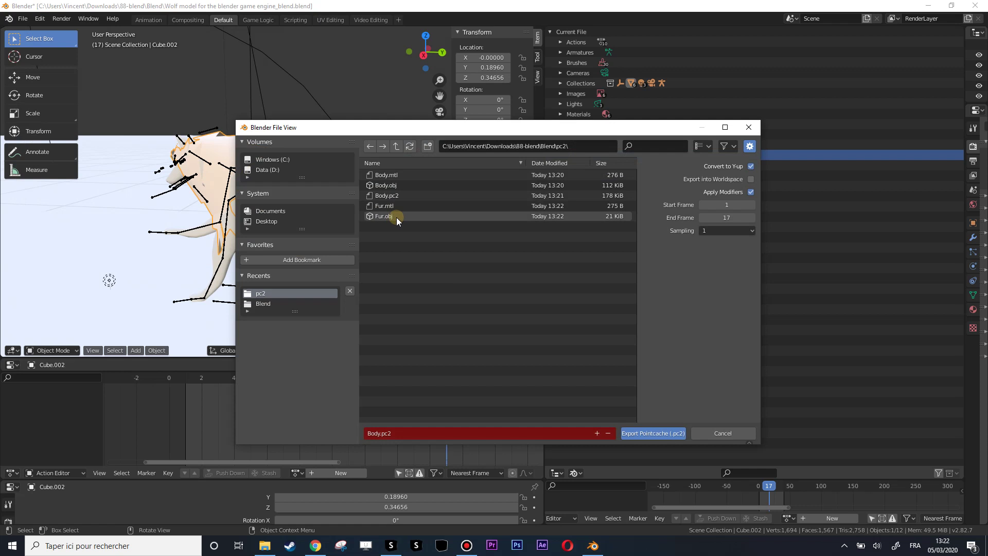
click(404, 433)
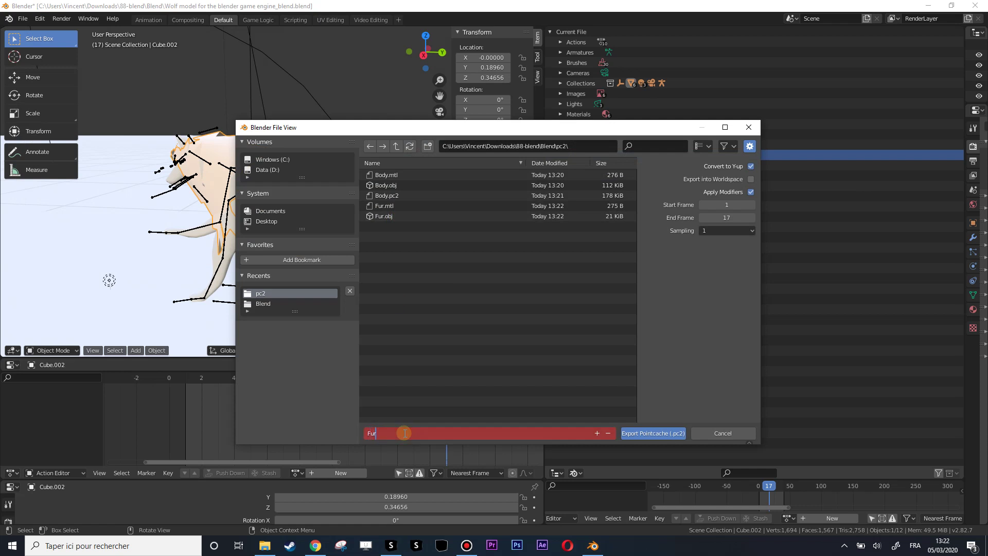
key(Return)
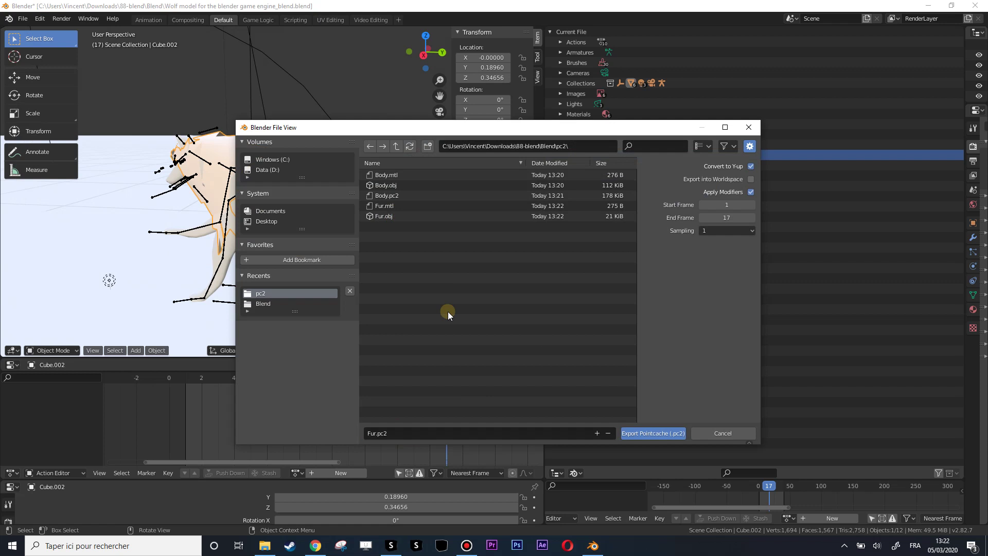
click(641, 431)
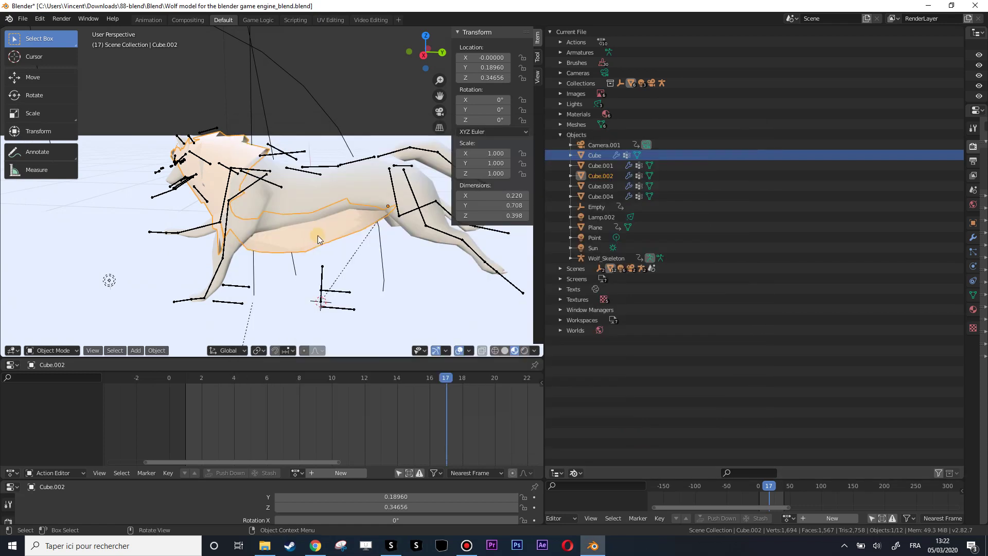
middle_drag(331, 236, 184, 162)
scroll(140, 158, up, 1)
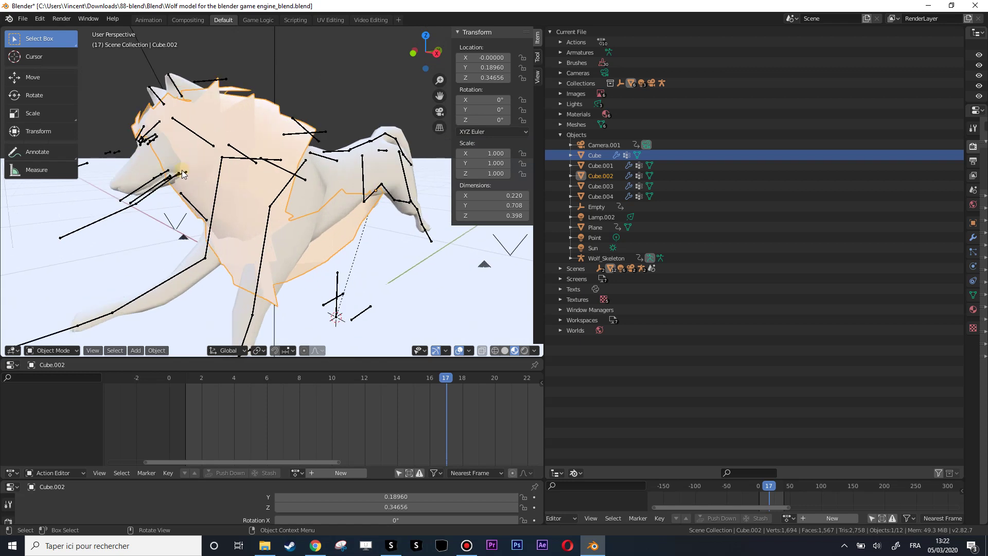
click(601, 178)
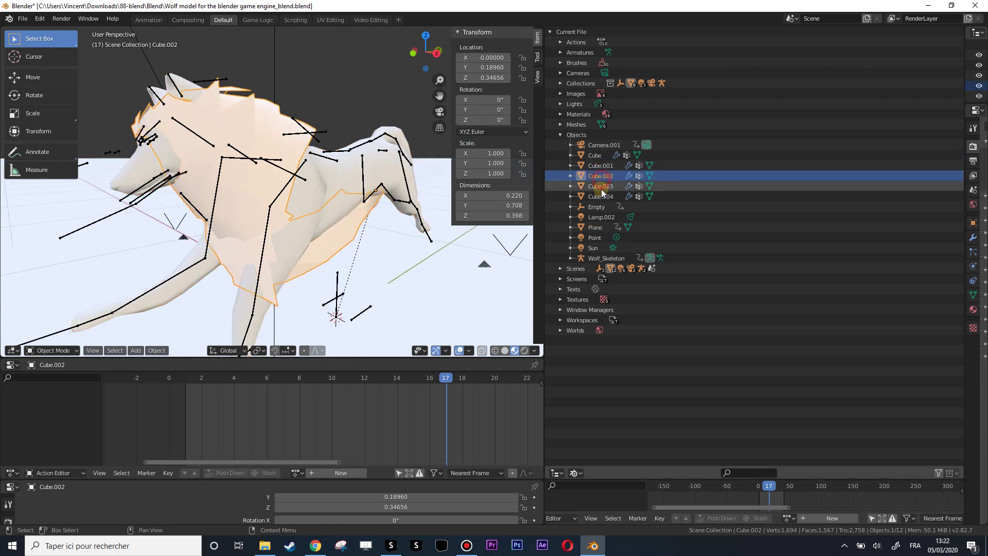
click(601, 187)
middle_drag(301, 254, 273, 226)
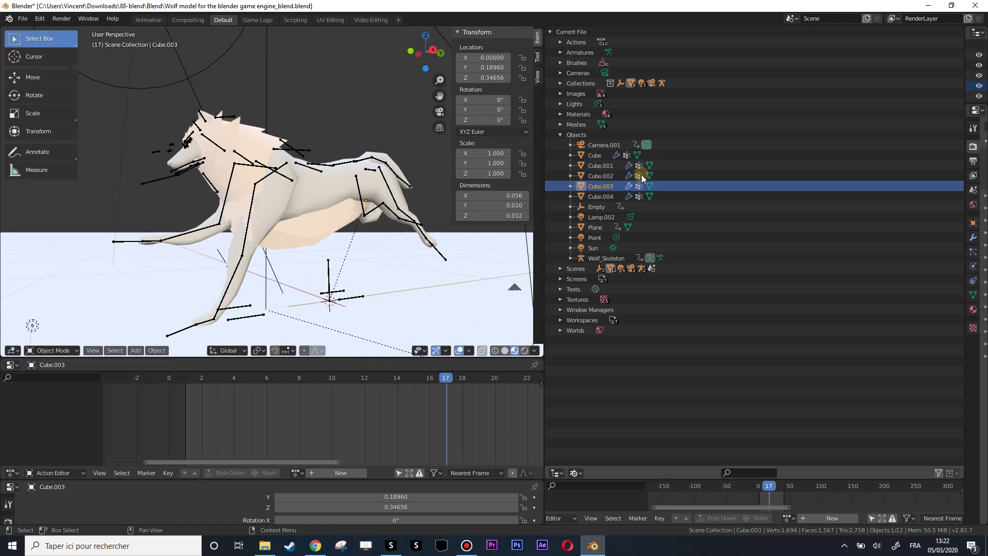
click(601, 197)
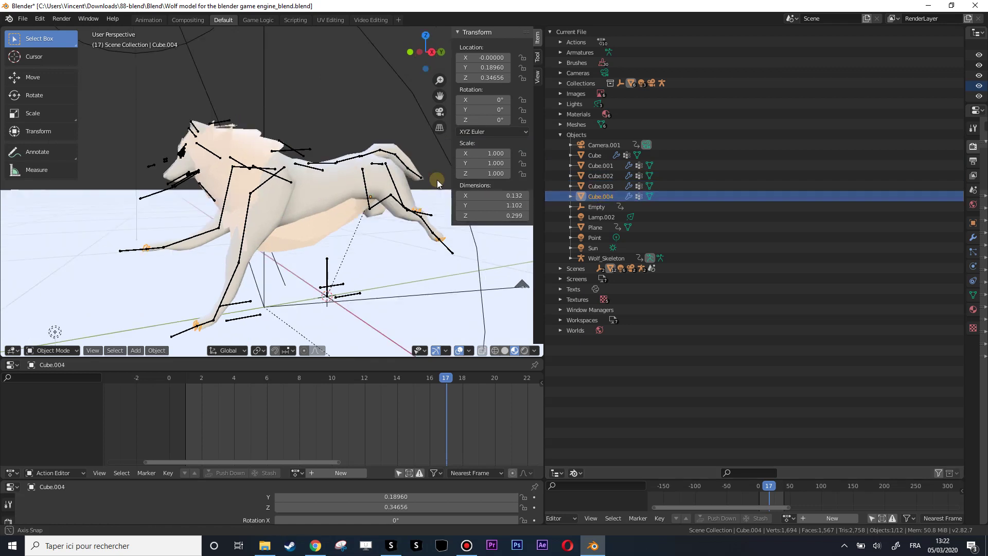
click(600, 186)
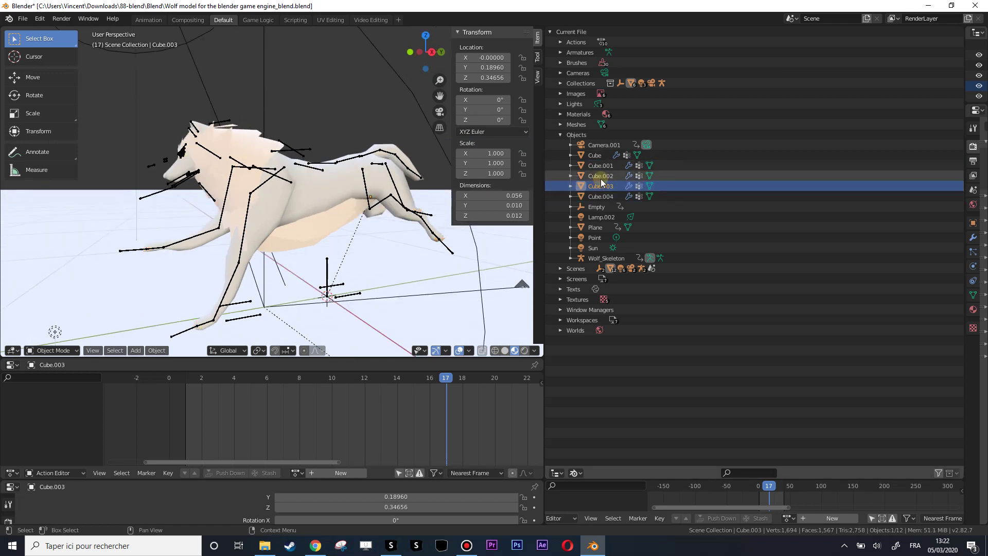
click(601, 176)
click(601, 166)
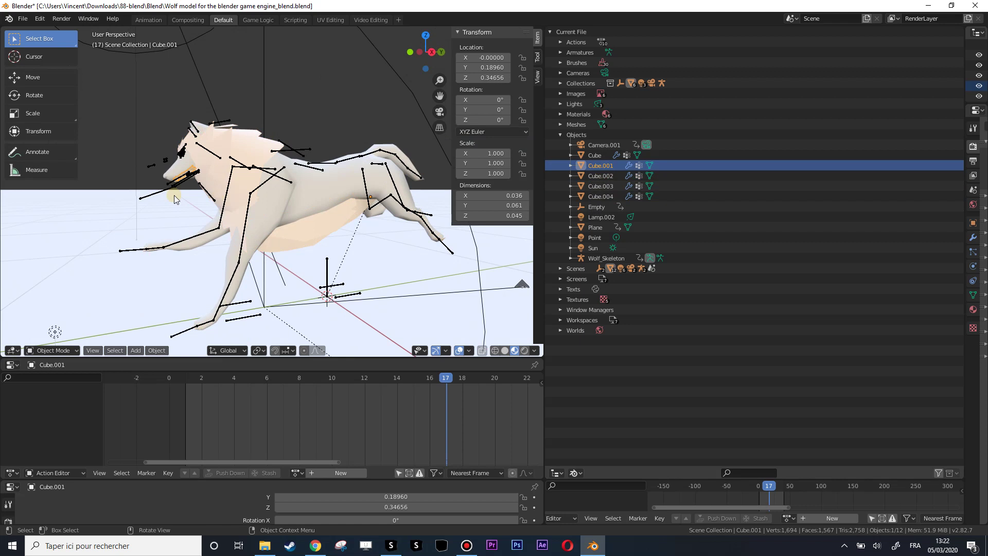
middle_drag(174, 196, 313, 208)
scroll(195, 180, up, 4)
scroll(193, 165, down, 3)
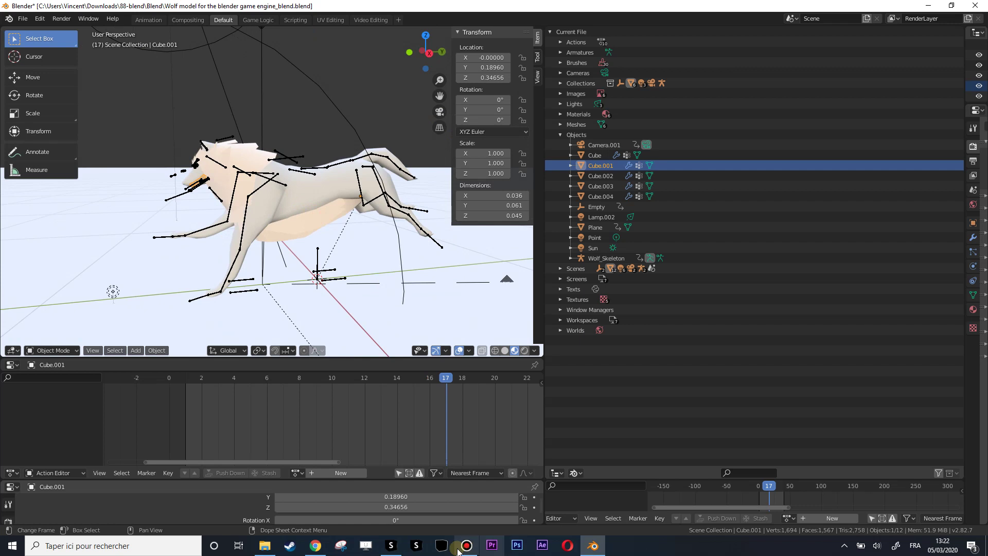
- Add the pc2 folder from the Blend directory to Smode's media files
click(396, 546)
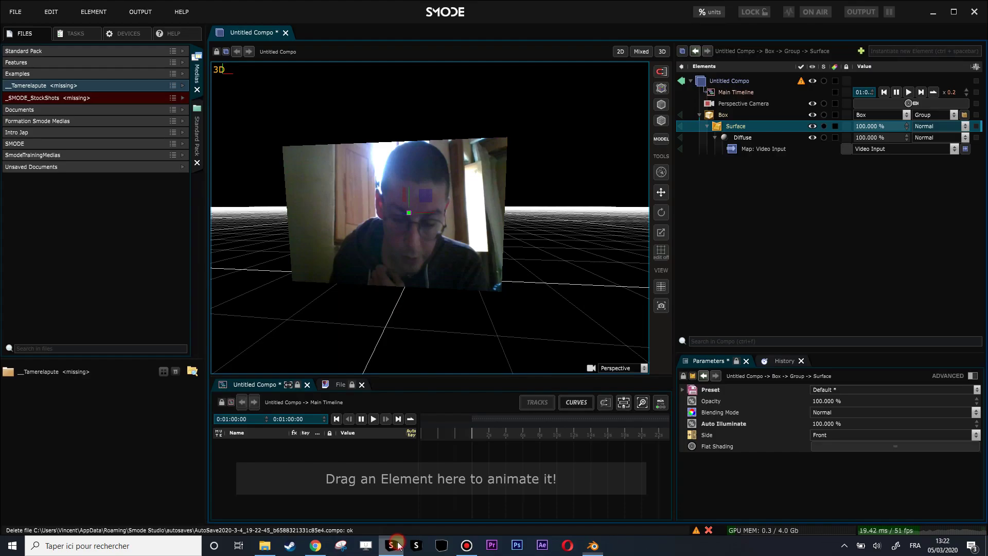
click(265, 545)
drag(376, 228, 109, 222)
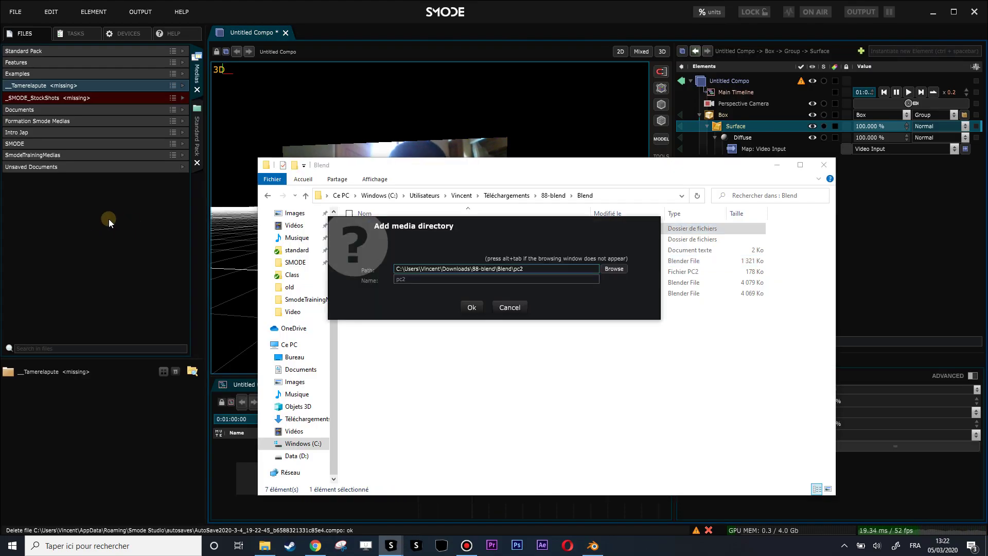
click(472, 307)
- Drag Body.obj from the pc2 folder into the composition's Elements tree
click(35, 144)
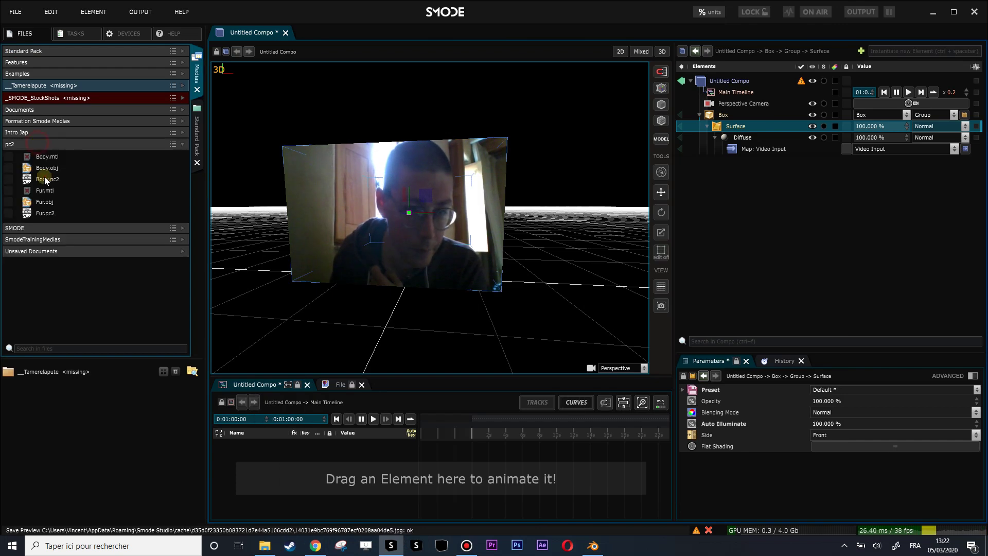
click(44, 179)
click(40, 169)
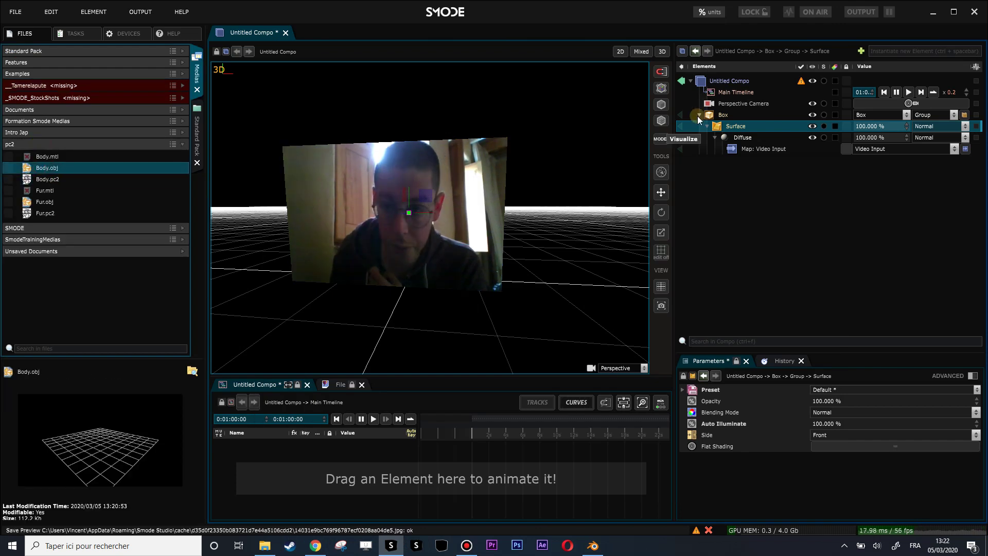
click(705, 117)
click(700, 115)
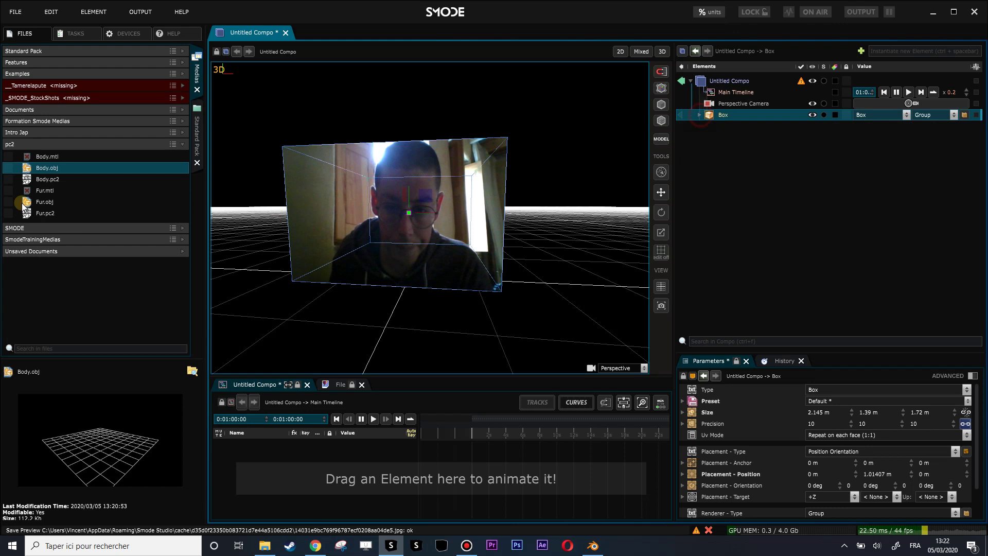
drag(37, 167, 799, 175)
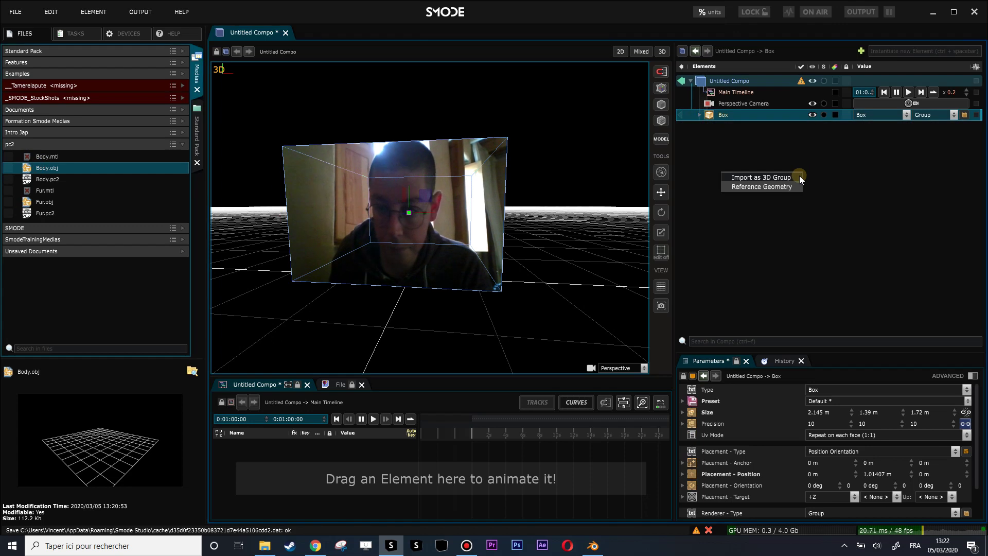
click(773, 186)
- Import Body.obj as reference geometry, turn off Show Grid, and select Animation: Body.pc2
click(698, 126)
middle_drag(493, 263, 494, 205)
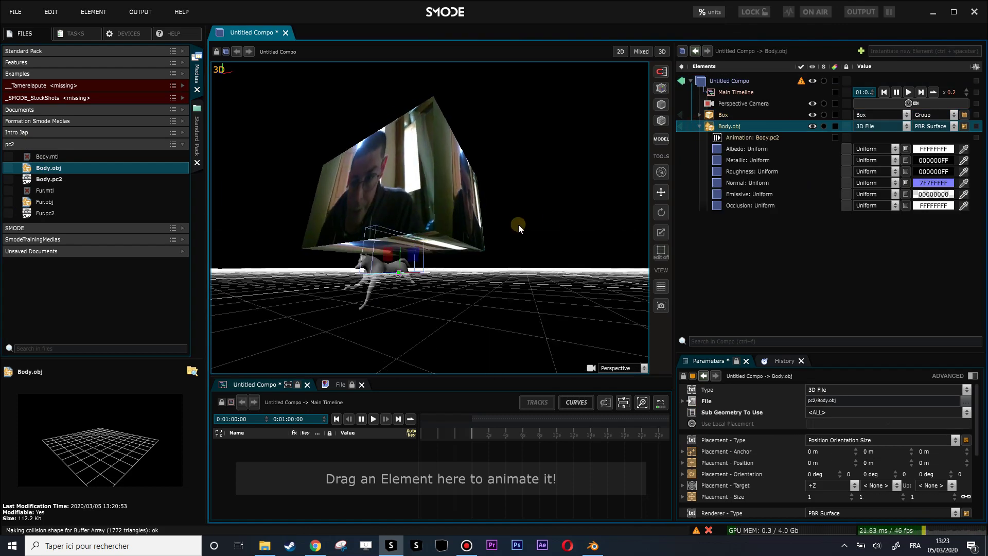
middle_drag(450, 252, 480, 246)
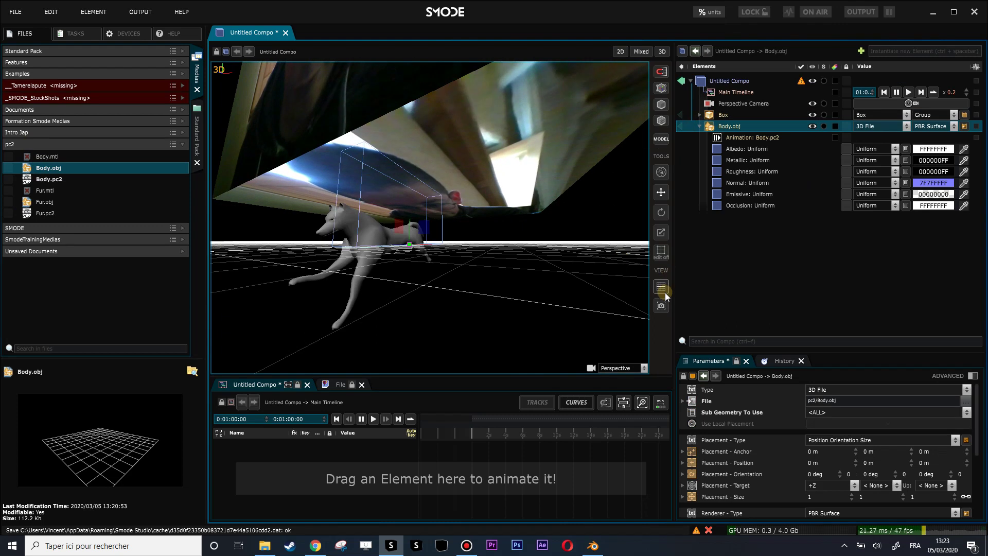
click(662, 288)
middle_drag(489, 252, 490, 246)
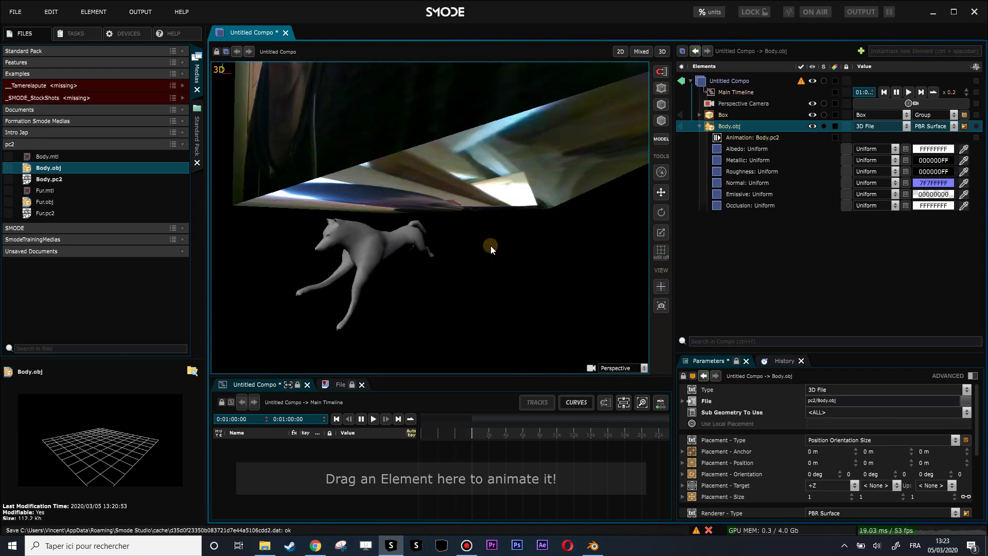
click(751, 137)
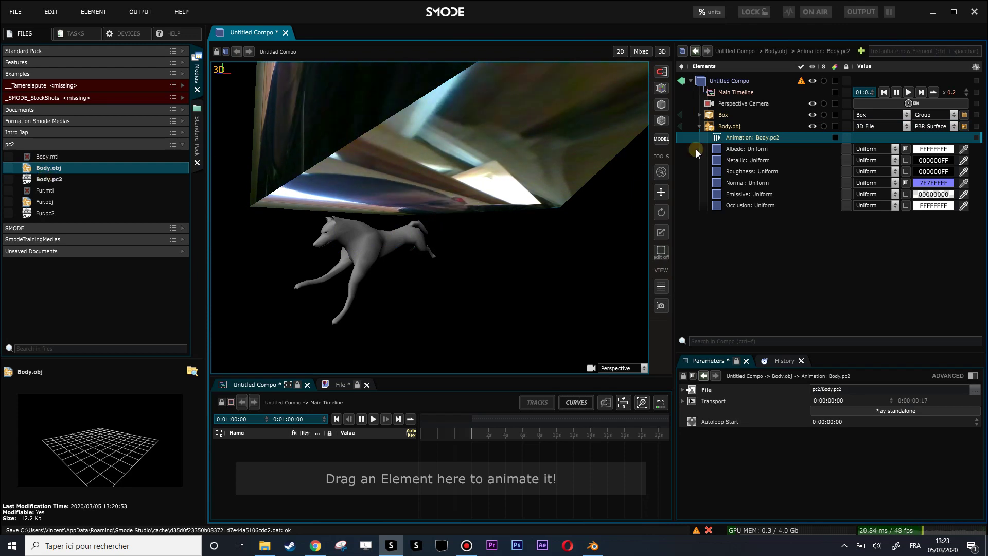
- Add a looping Player to Animation: Body.pc2, keeping playback at 50 fps
click(873, 410)
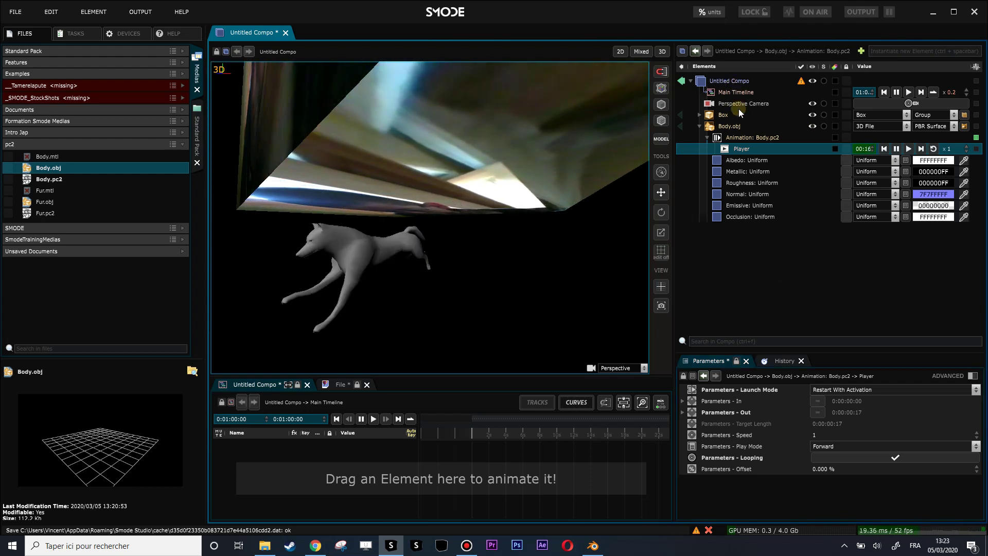
click(909, 531)
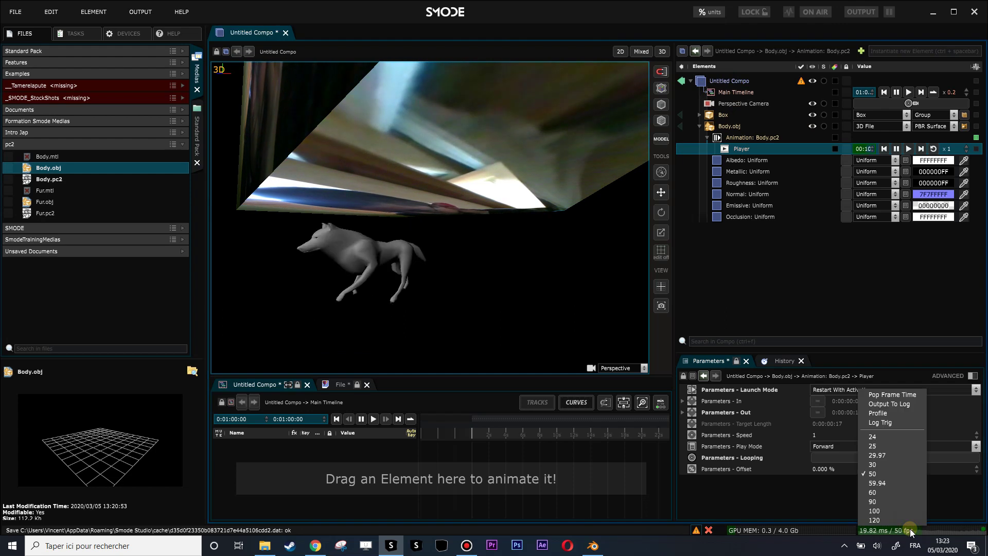
click(749, 269)
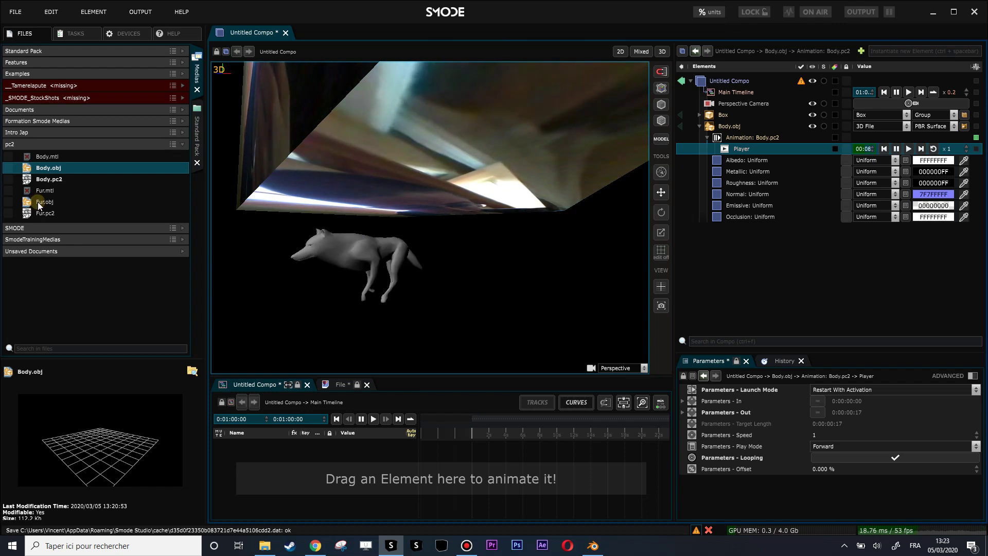
click(424, 291)
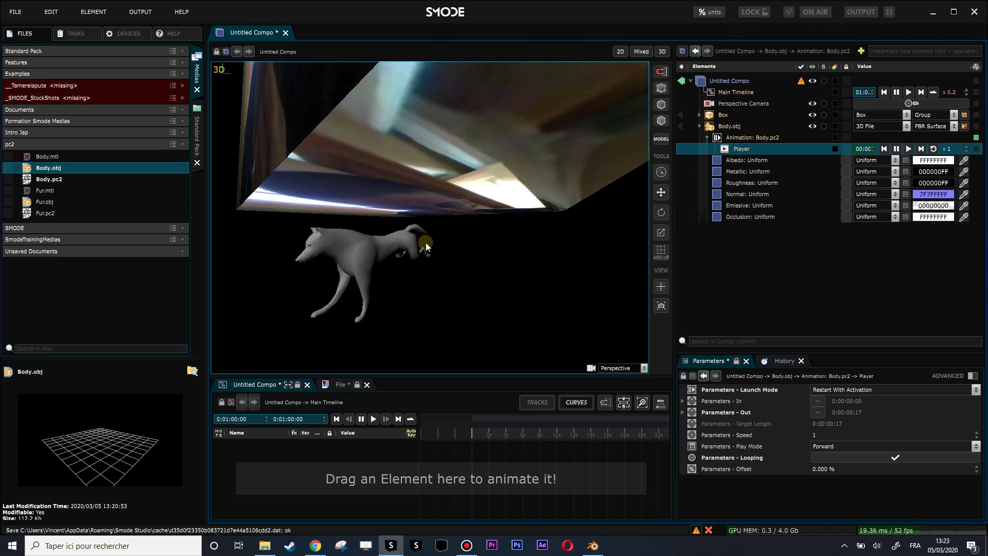
- Delete the body's Player and add Fur.obj to the compo as Reference Geometry
key(Delete)
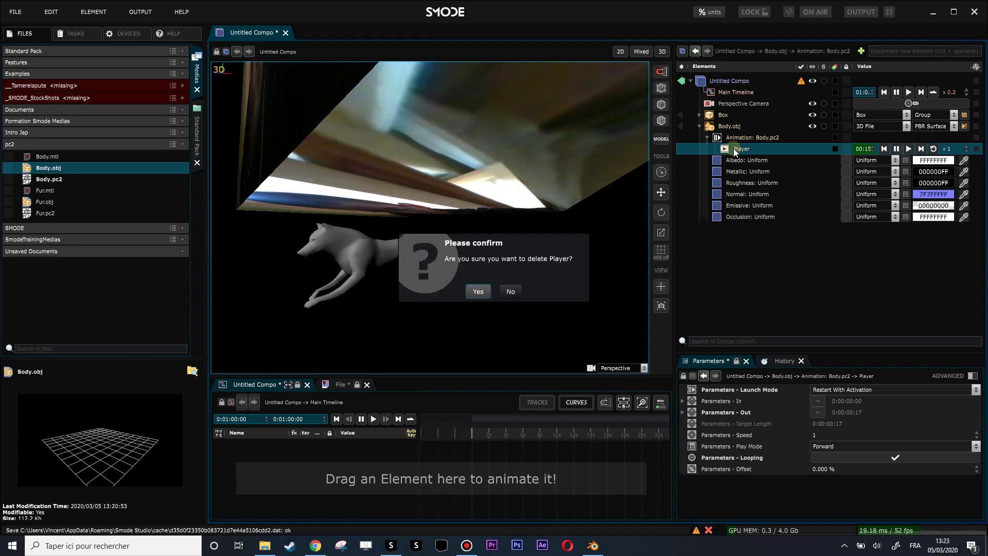
key(Return)
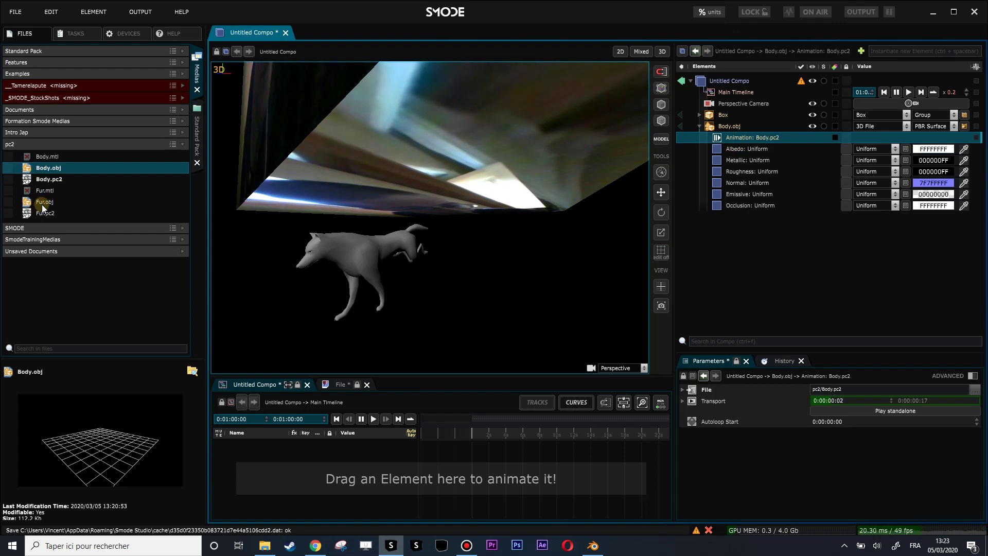
drag(45, 202, 796, 267)
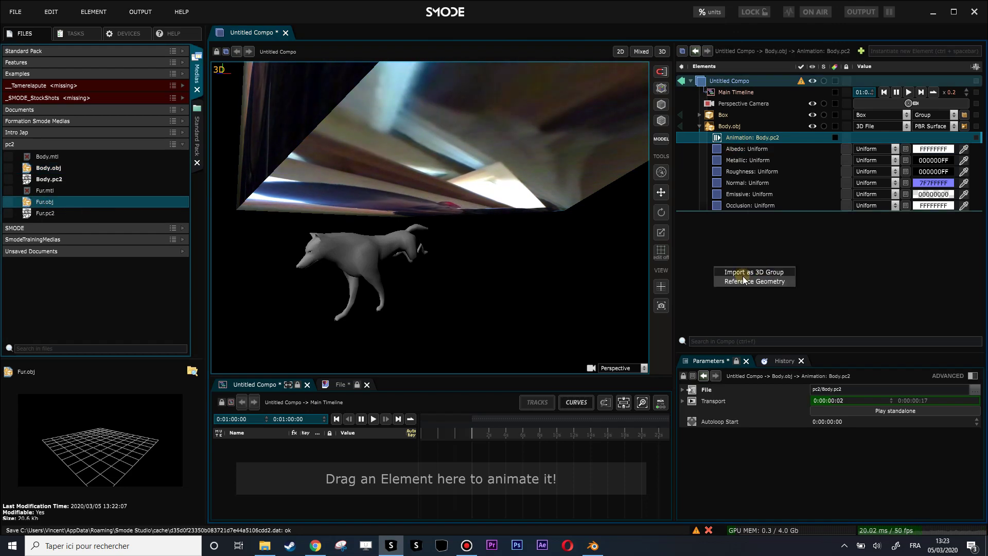
click(748, 282)
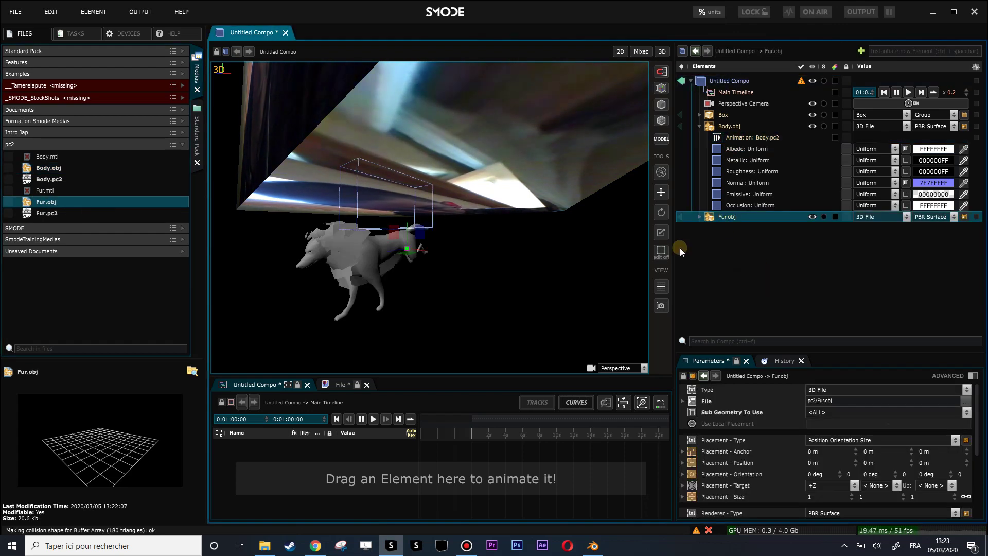
- Expand Fur.obj and inspect the Fur.pc2 animation settings alongside Body.pc2
click(699, 217)
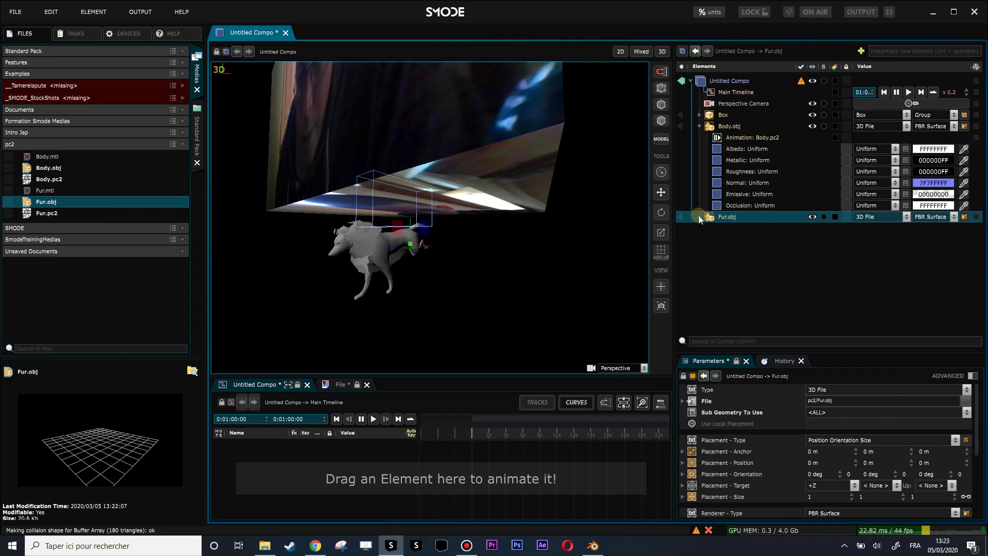
click(741, 228)
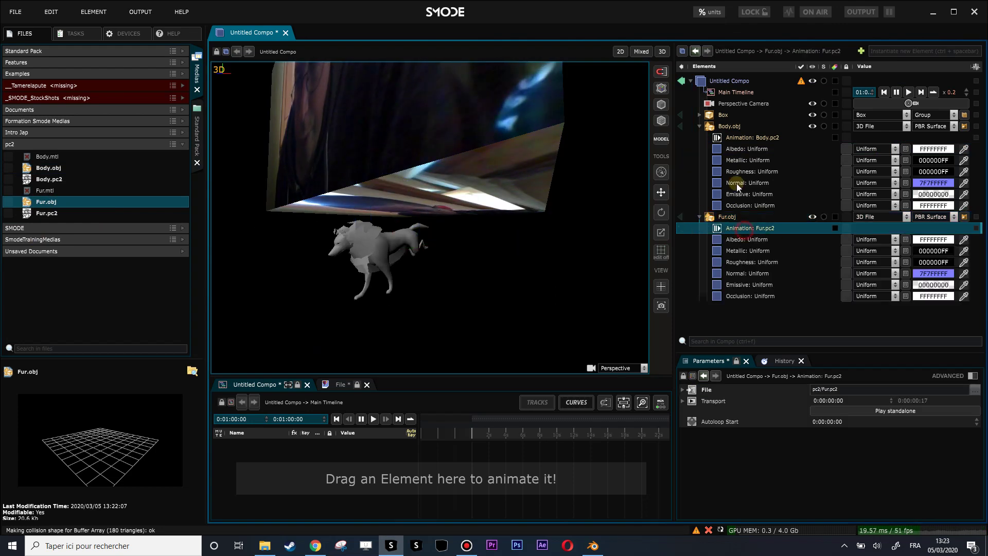
click(716, 138)
click(699, 126)
click(699, 138)
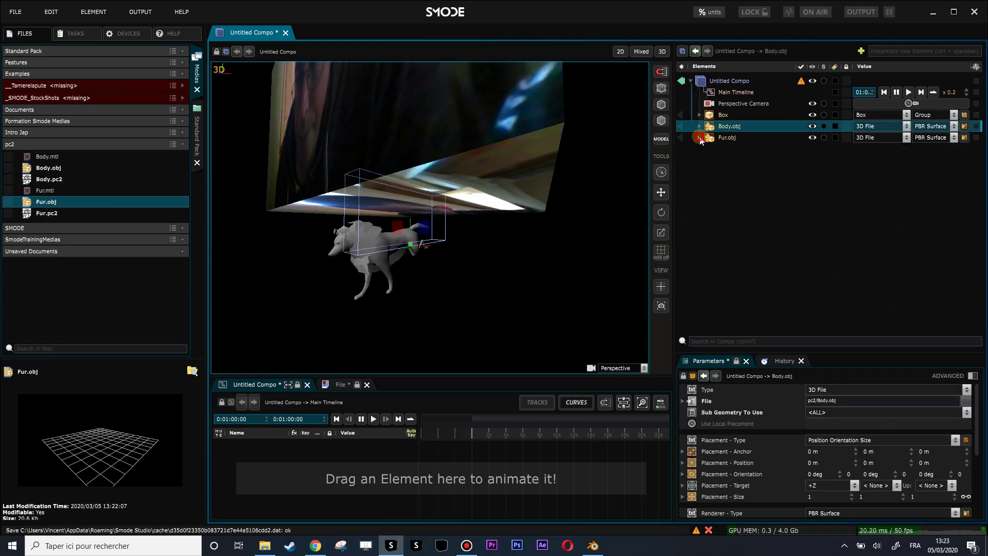
click(699, 138)
click(733, 150)
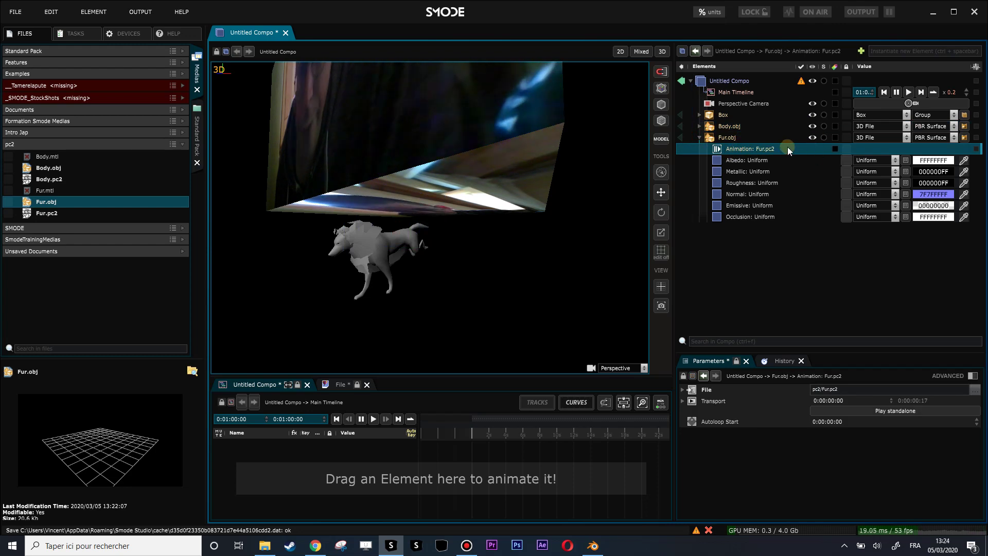
click(701, 138)
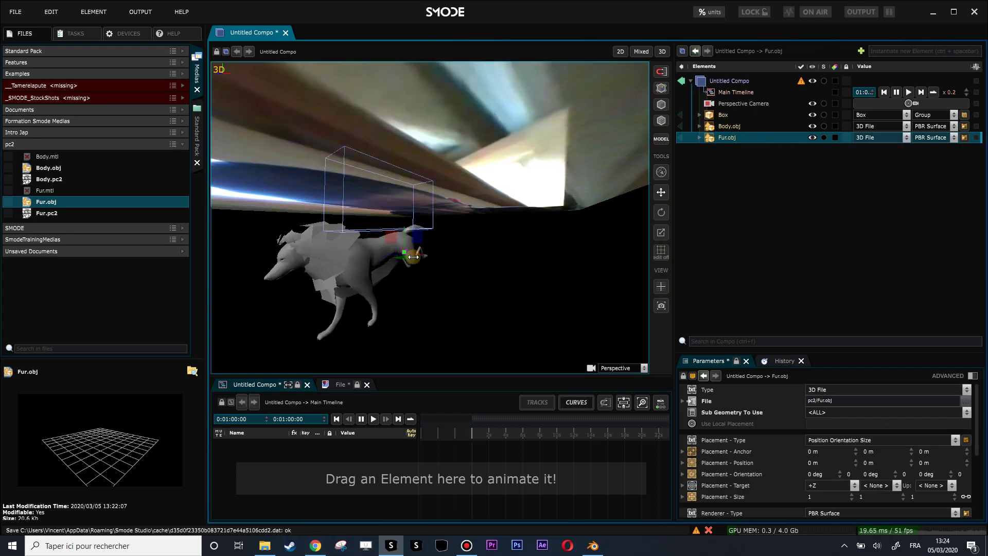
scroll(418, 252, up, 3)
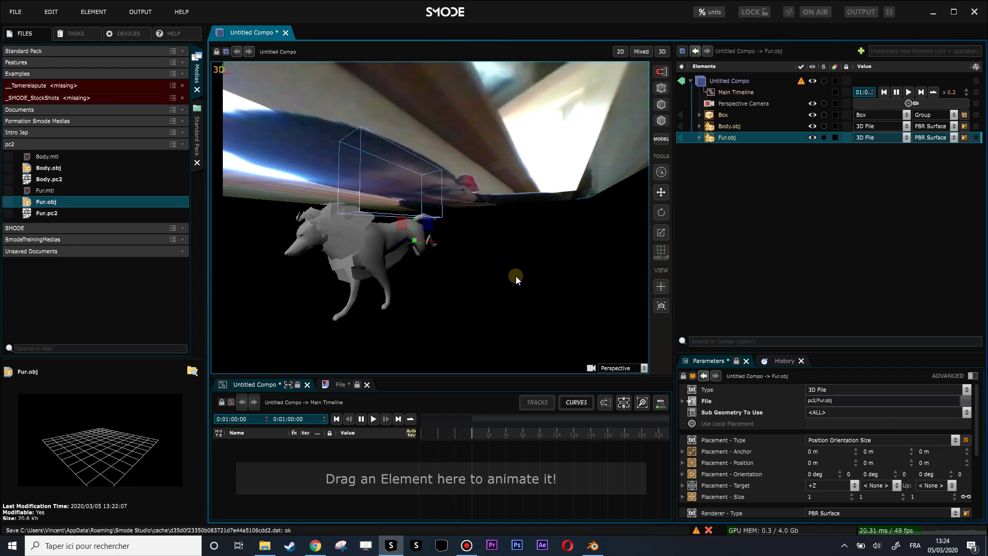
drag(421, 256, 445, 245)
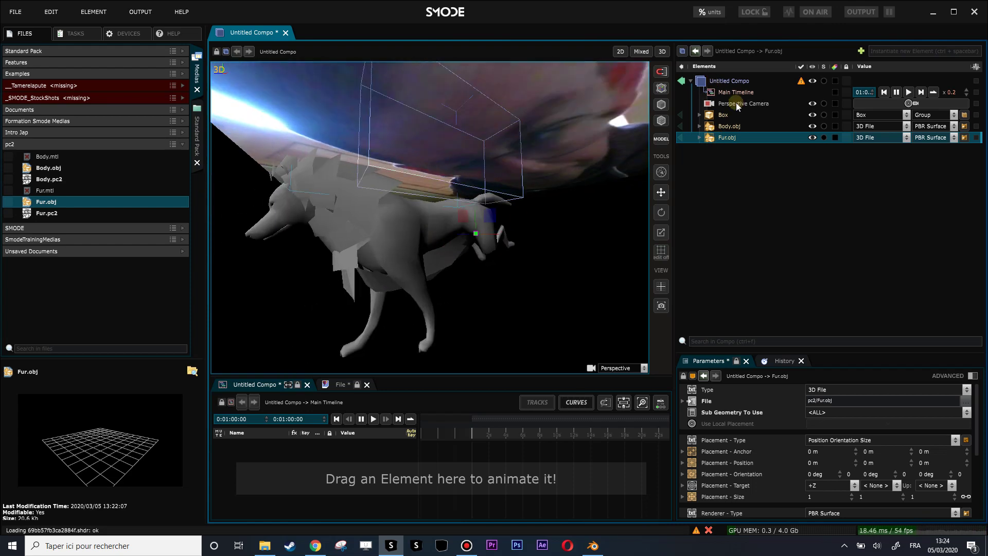
click(724, 82)
- Add an Animations bank under Untitled Compo with a Timeline inside it
right_click(724, 82)
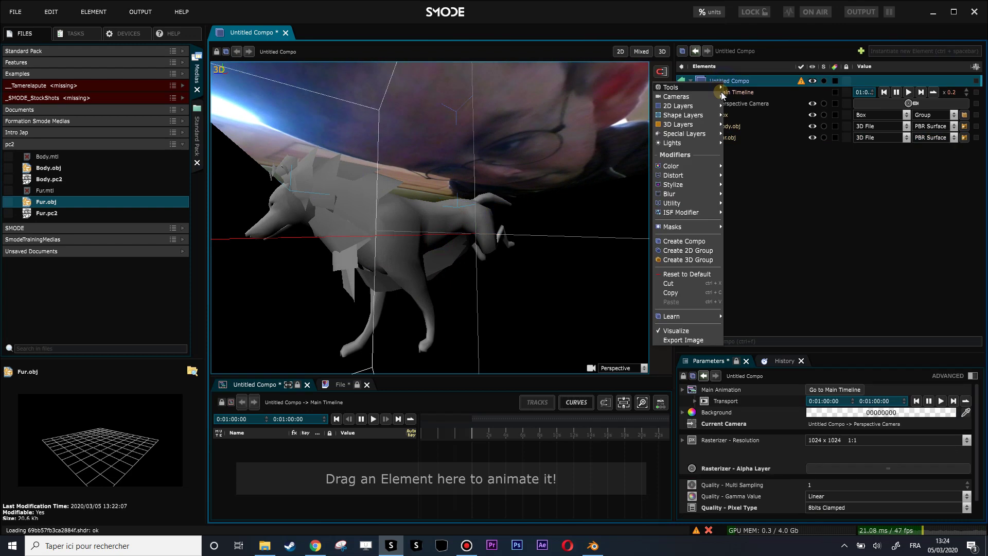
mouse_move(683, 88)
mouse_move(751, 100)
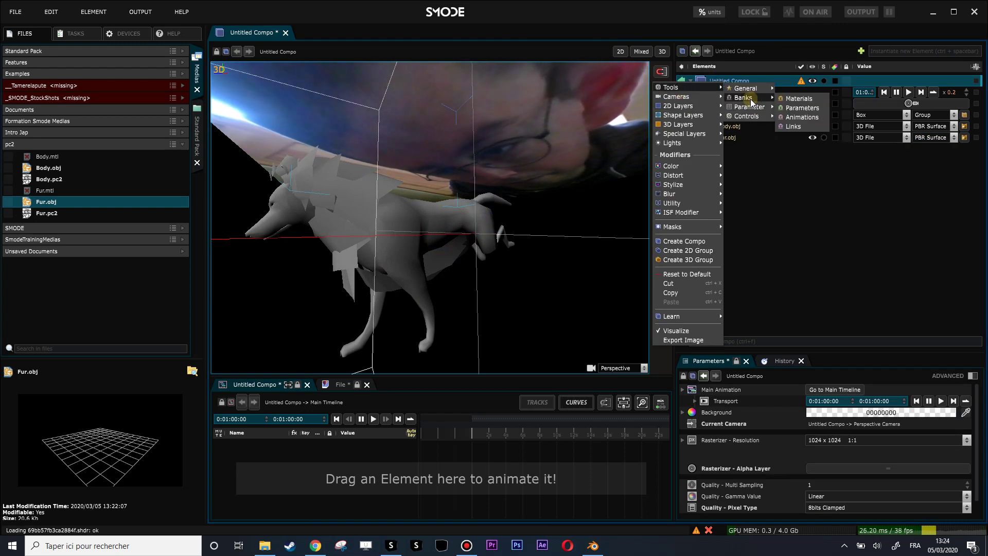
click(791, 116)
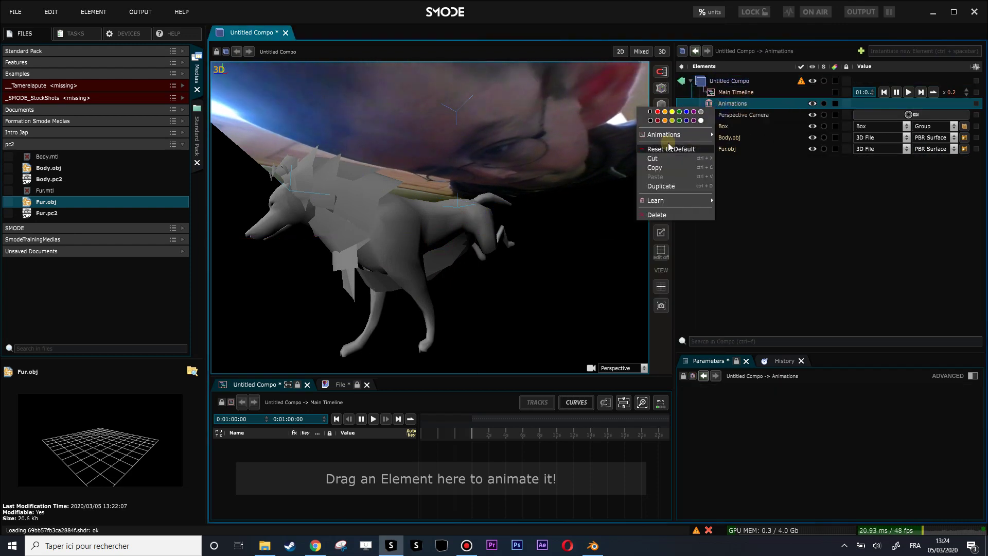
mouse_move(711, 135)
click(738, 159)
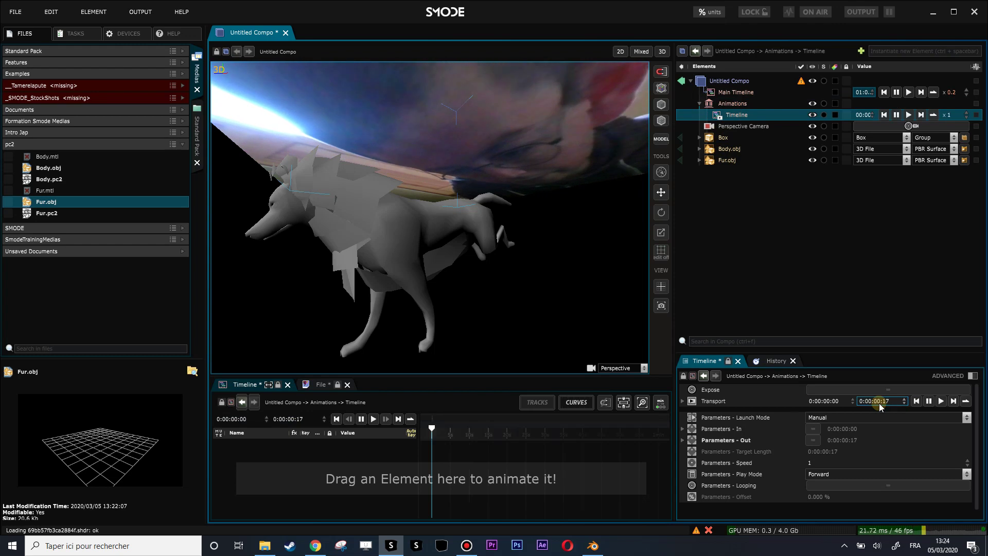
- Fit the timeline ruler to the 17-frame range and expand Body.obj and Fur.obj
click(641, 406)
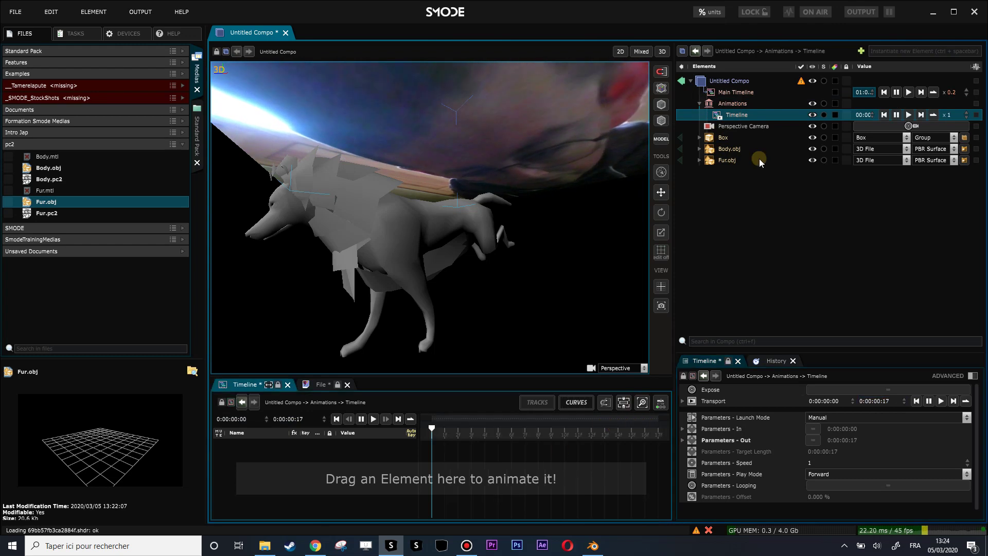
click(699, 160)
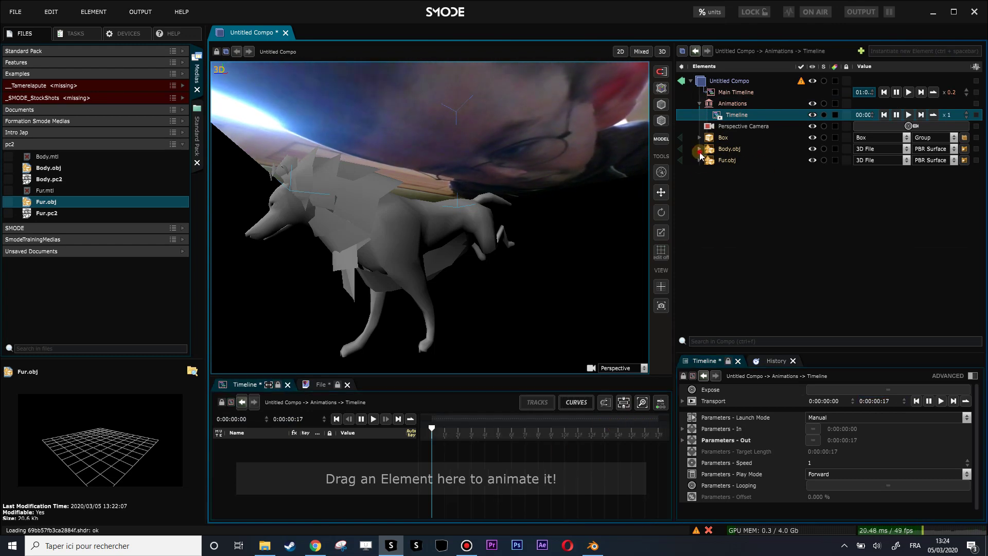
click(699, 150)
click(699, 239)
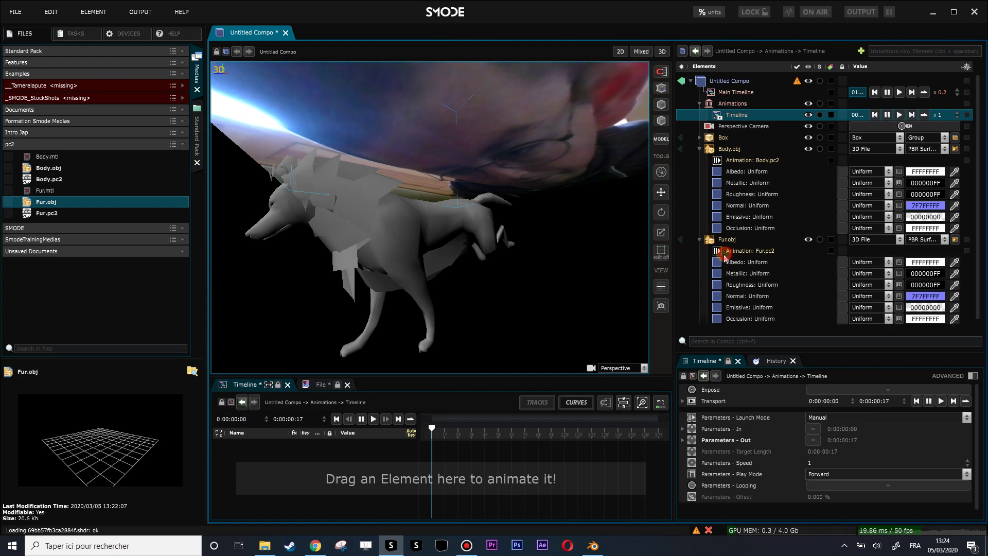
- Place the Fur.pc2 and Body.pc2 animations as Timeline tracks and start looping playback
drag(724, 256, 531, 454)
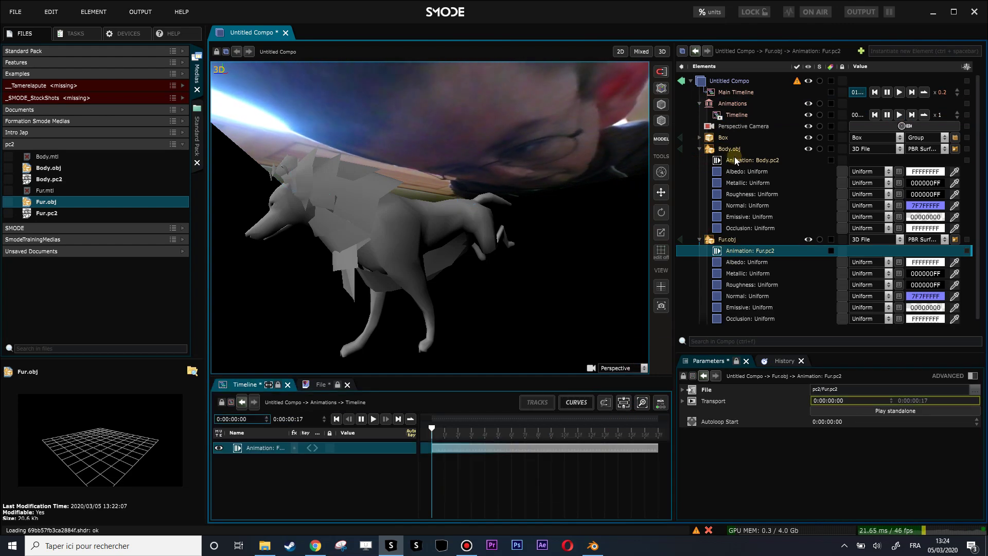
drag(653, 375, 556, 503)
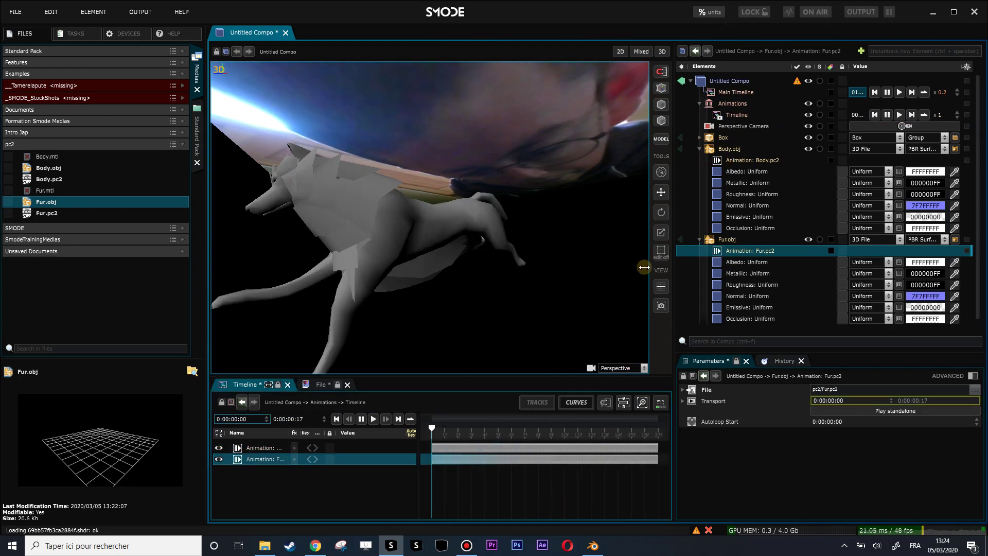
click(699, 149)
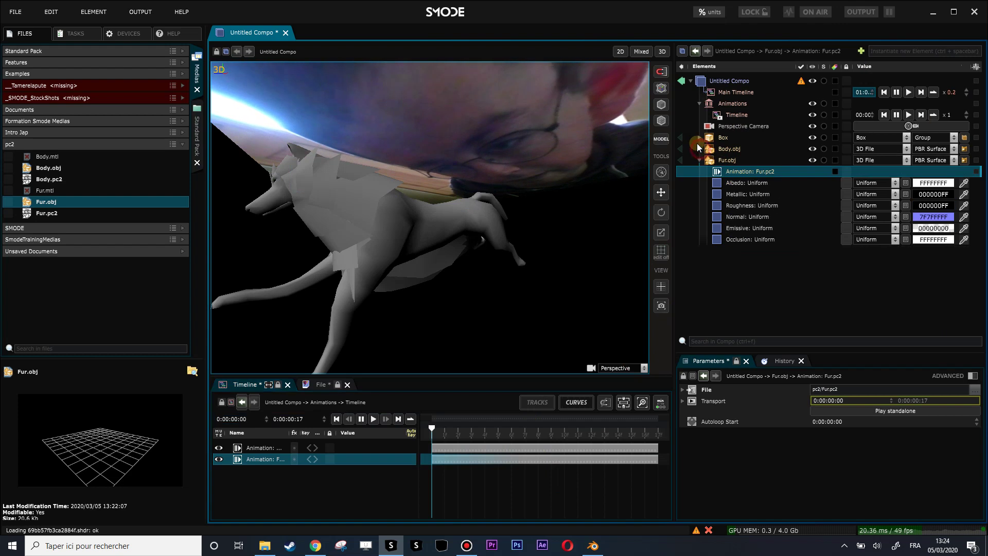
click(699, 138)
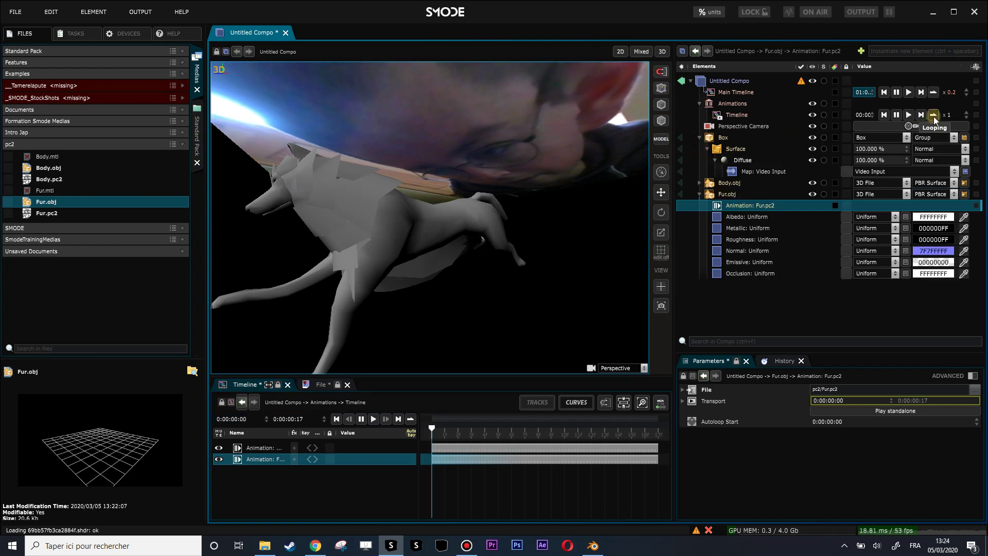
click(909, 117)
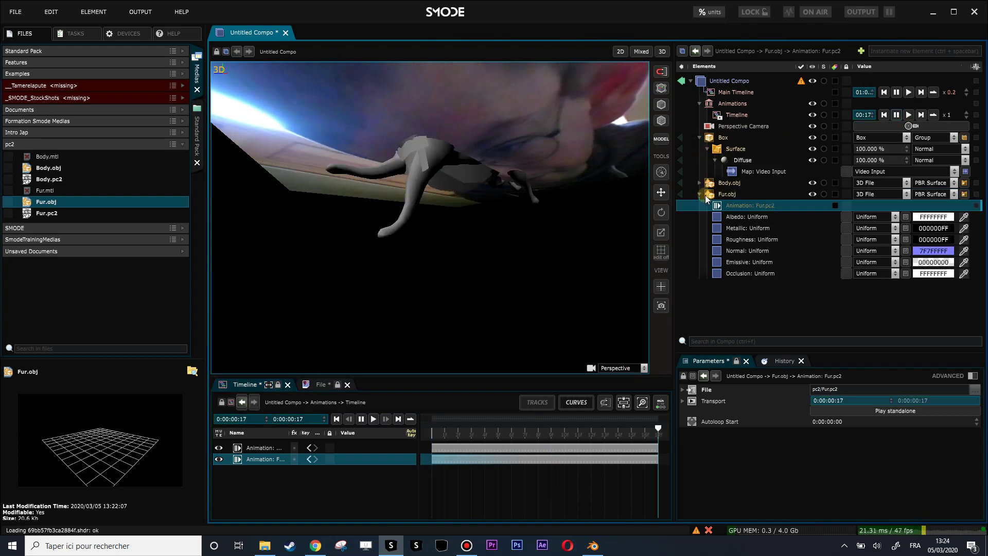
click(700, 195)
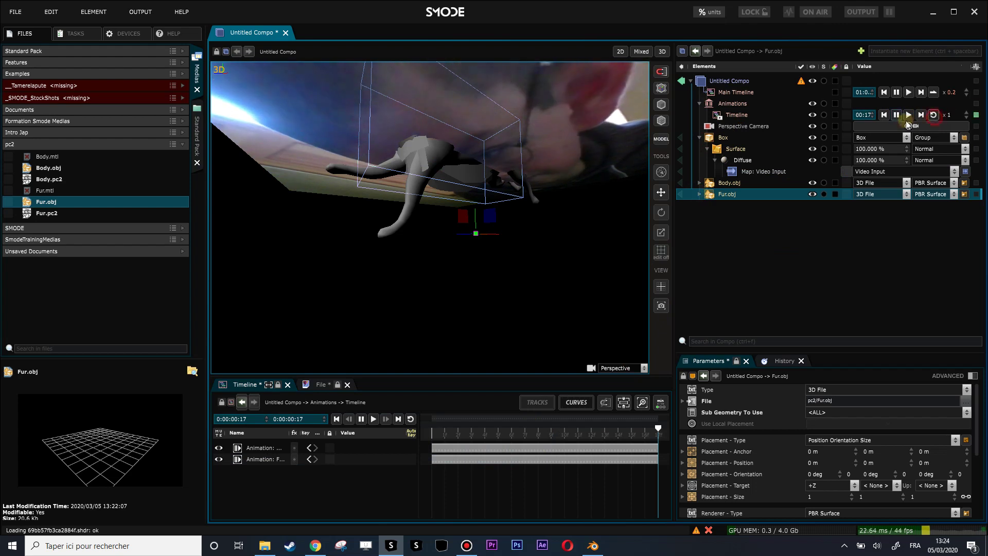
click(908, 115)
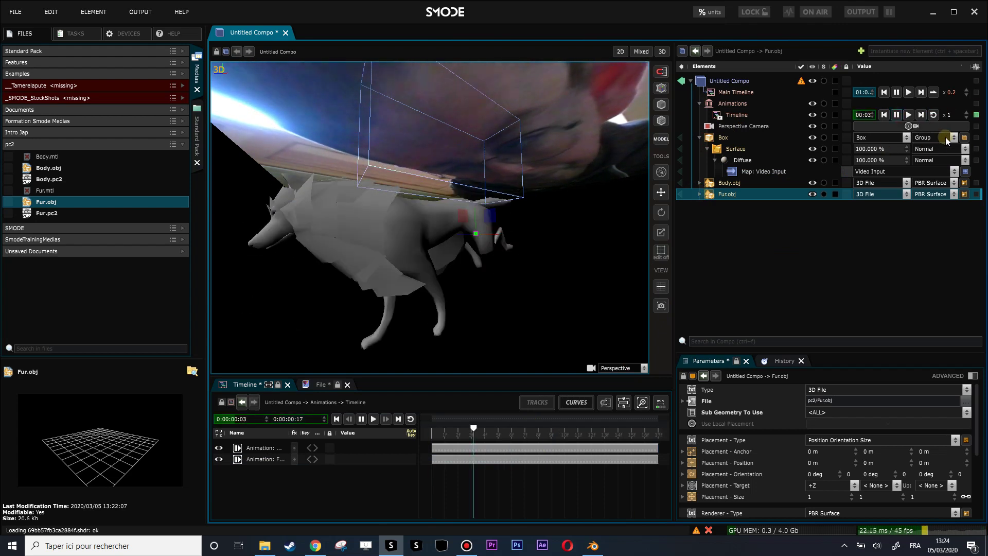
- Slow the timeline playback speed to 0.04, scrubbing frames and checking the wolf's run
drag(952, 116, 947, 137)
drag(476, 195, 535, 292)
drag(648, 430, 484, 431)
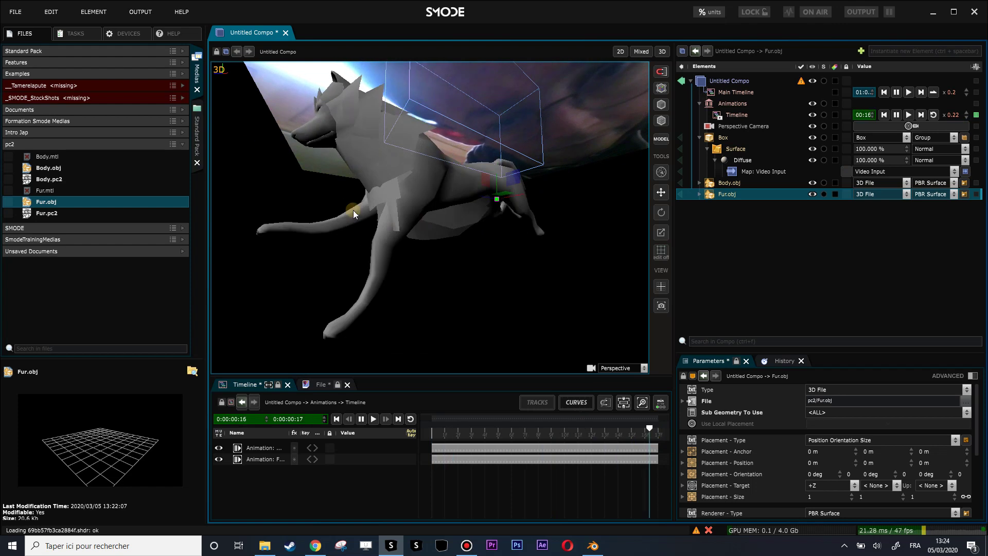
drag(350, 208, 345, 218)
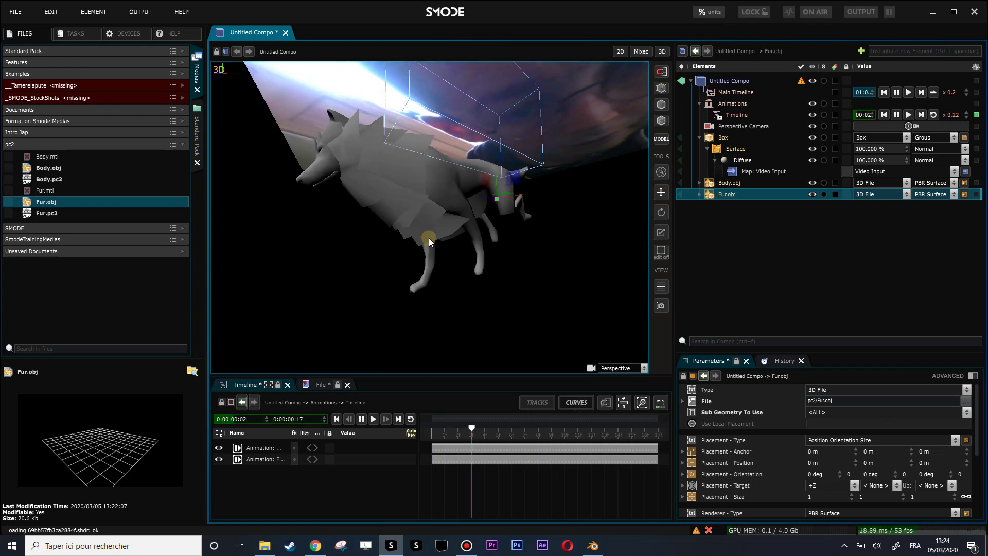
drag(459, 248, 482, 248)
drag(955, 115, 957, 124)
drag(452, 241, 462, 216)
click(702, 138)
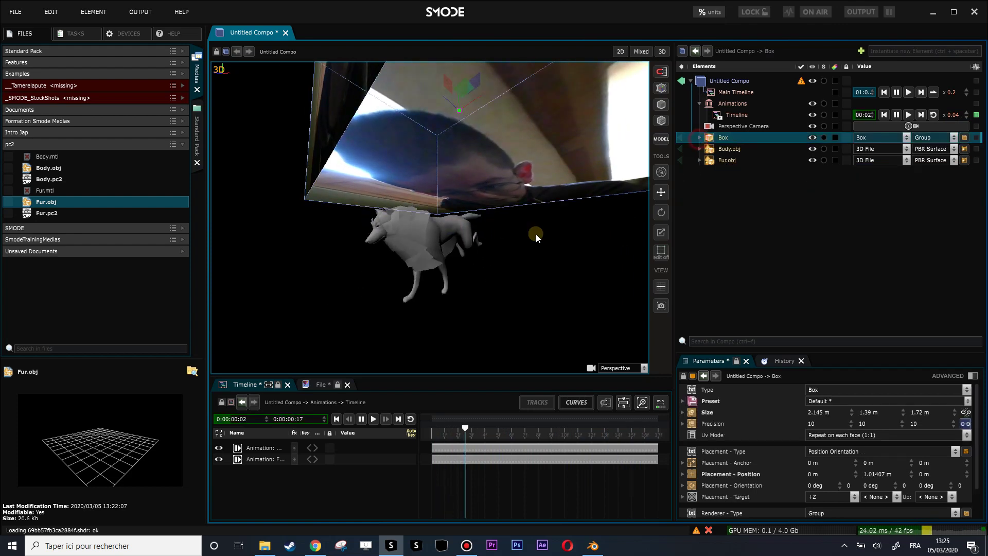
- Set the wolf body's Albedo to a Layer sourced from Video Input
drag(535, 233, 736, 147)
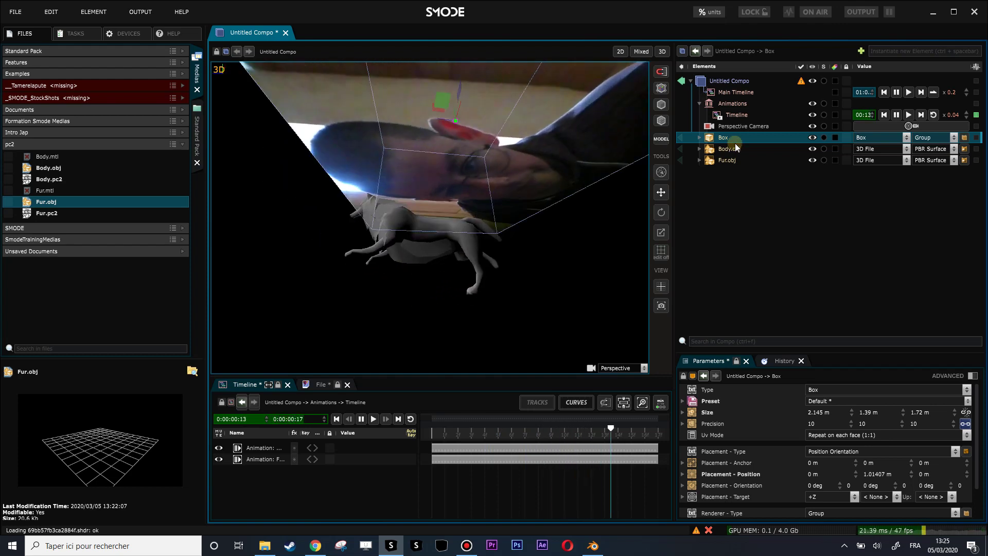
click(698, 150)
click(735, 172)
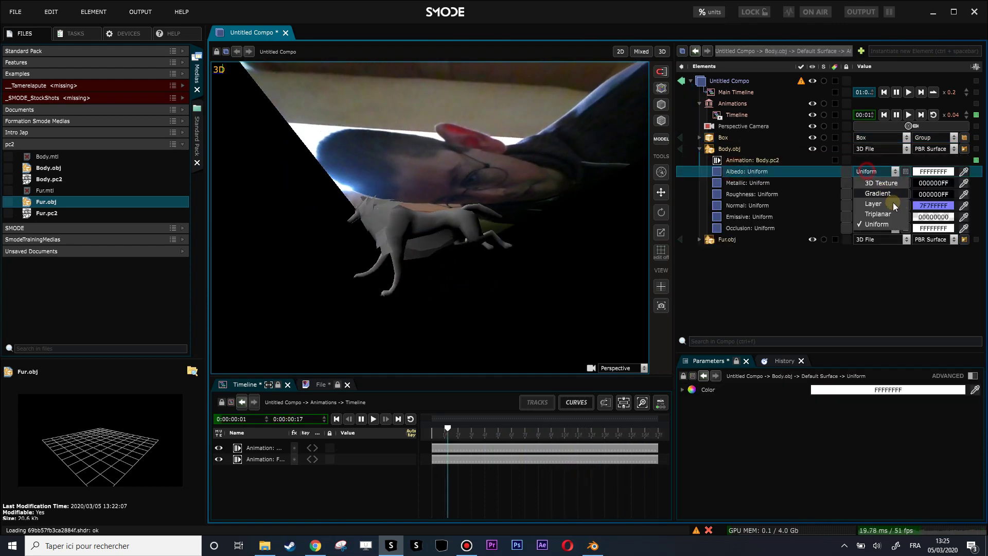
click(875, 204)
click(707, 171)
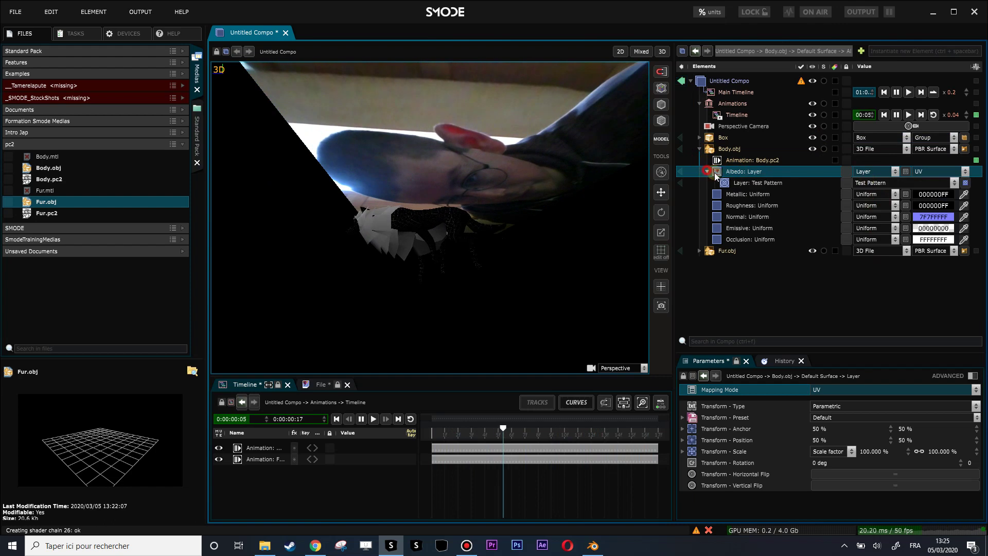
click(876, 182)
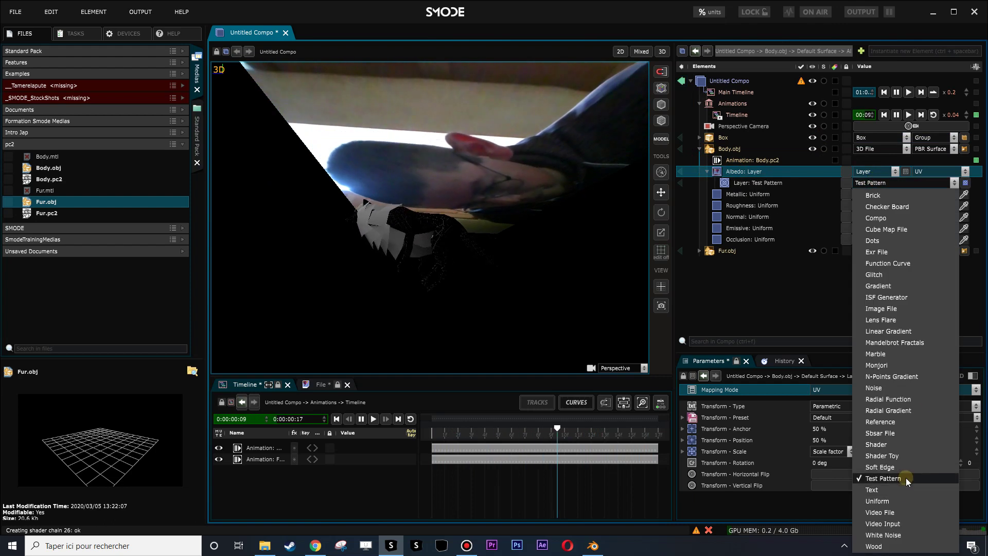
click(900, 523)
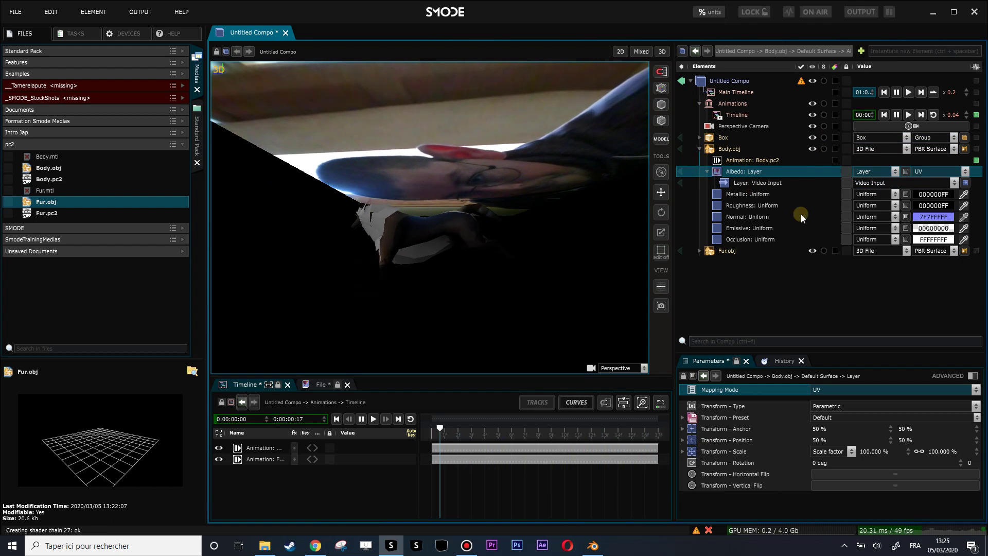
- Set the body's Emissive channel to a Video Input Layer as well
click(743, 229)
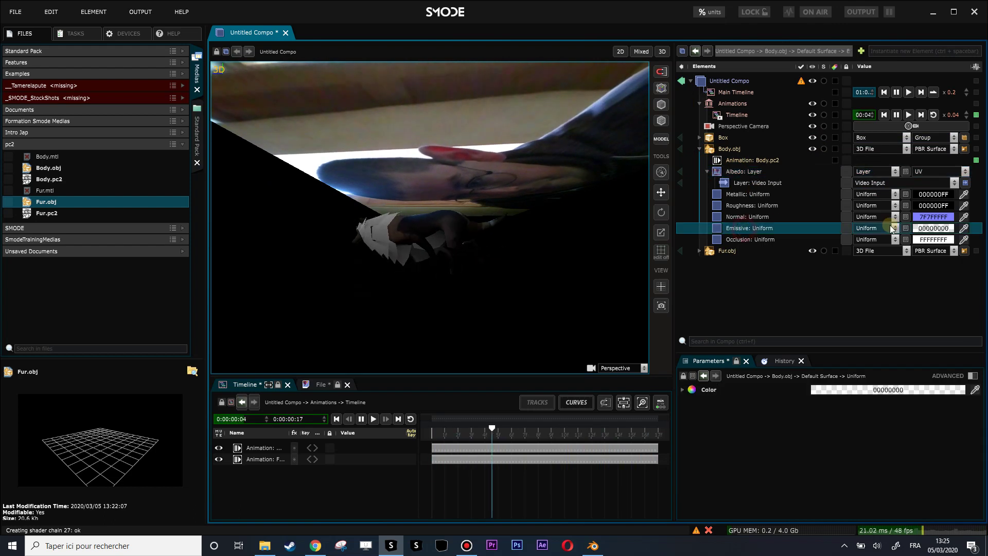
click(874, 260)
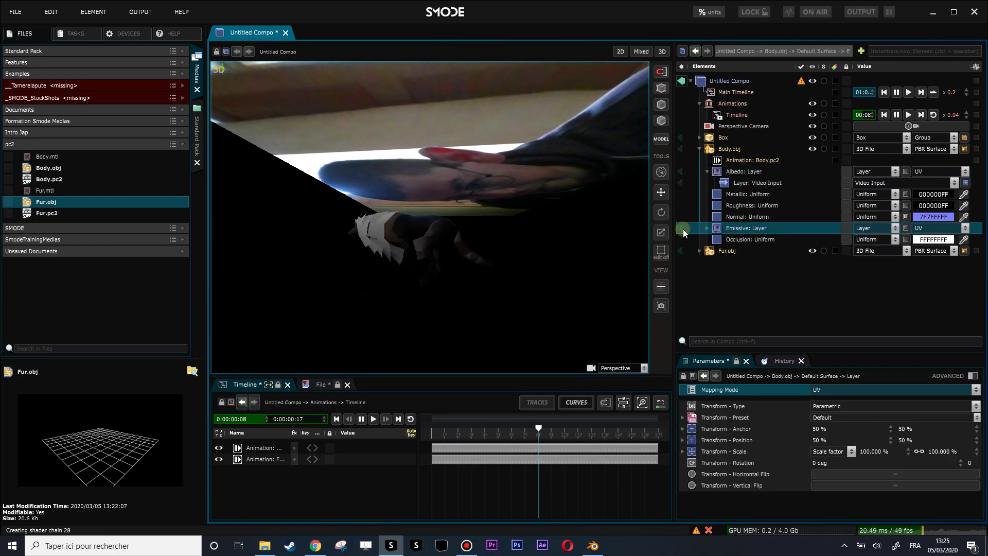
click(883, 239)
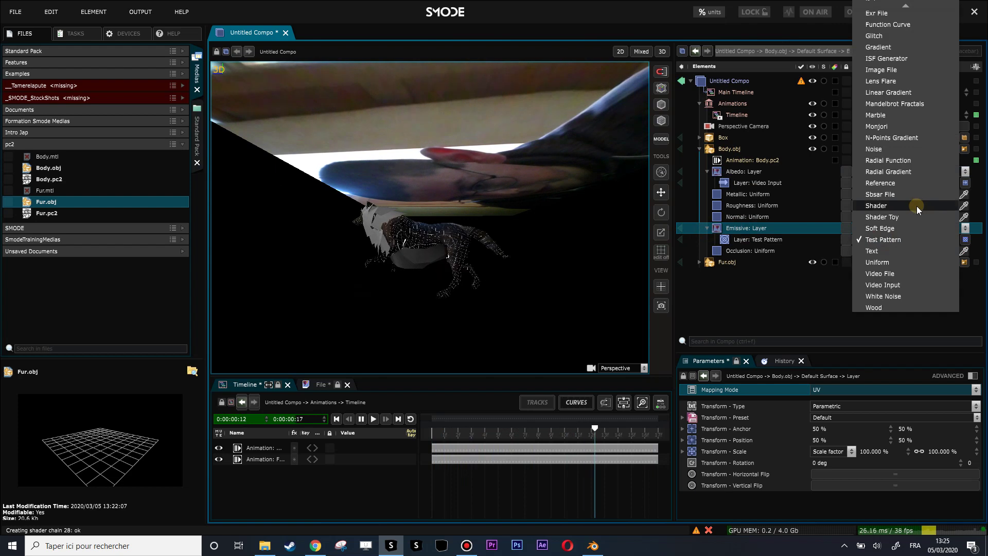
click(883, 285)
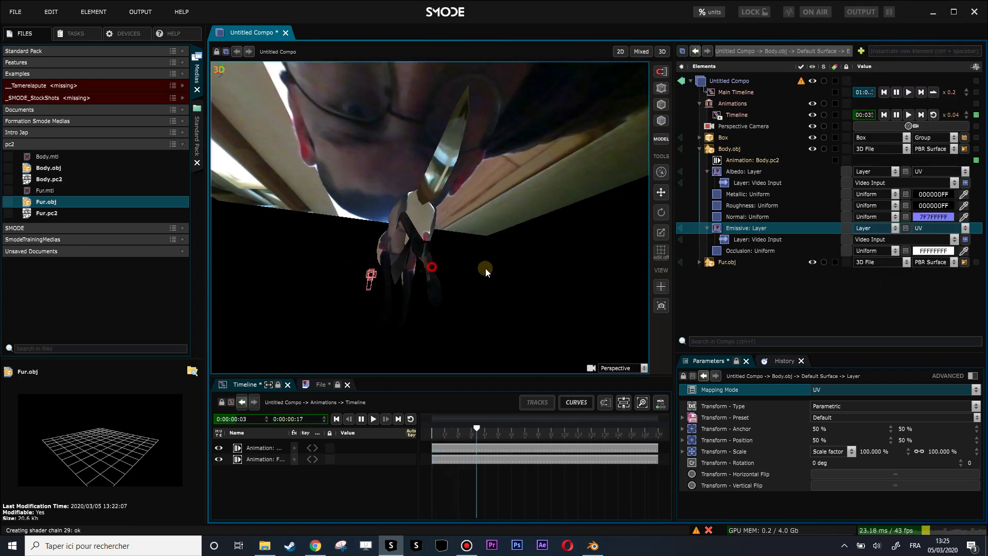
click(707, 171)
- Switch Body.obj's renderer to Group and delete the extra Default Surfaces
click(717, 151)
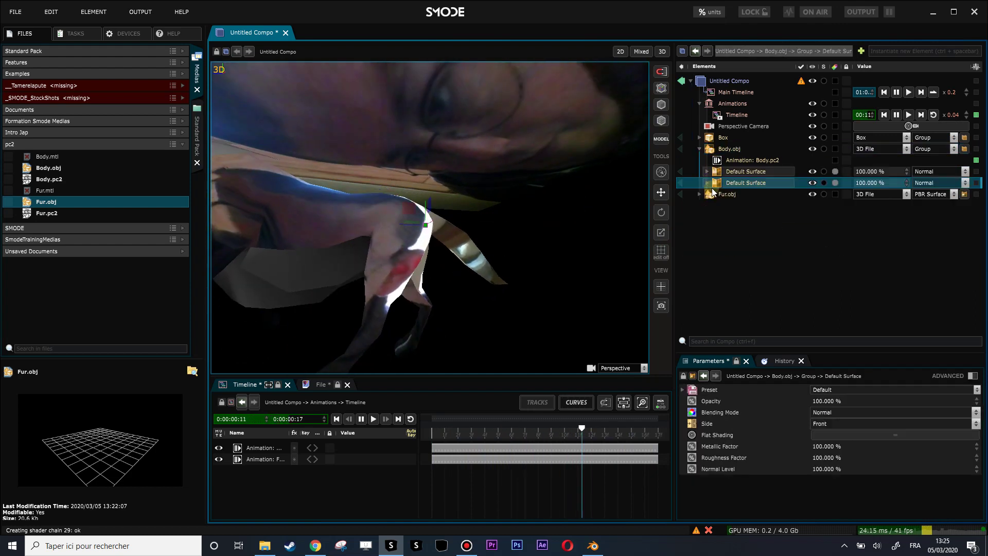
click(718, 194)
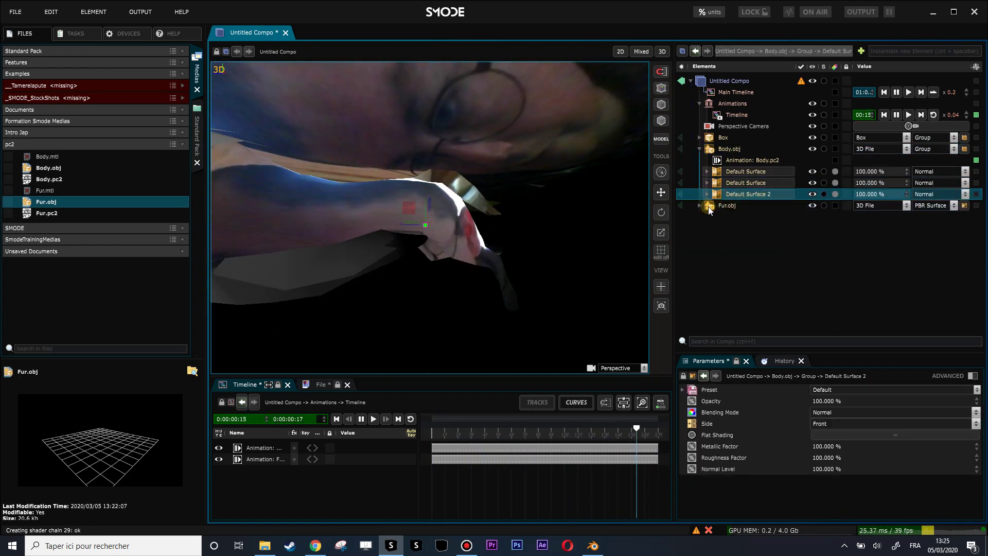
click(722, 205)
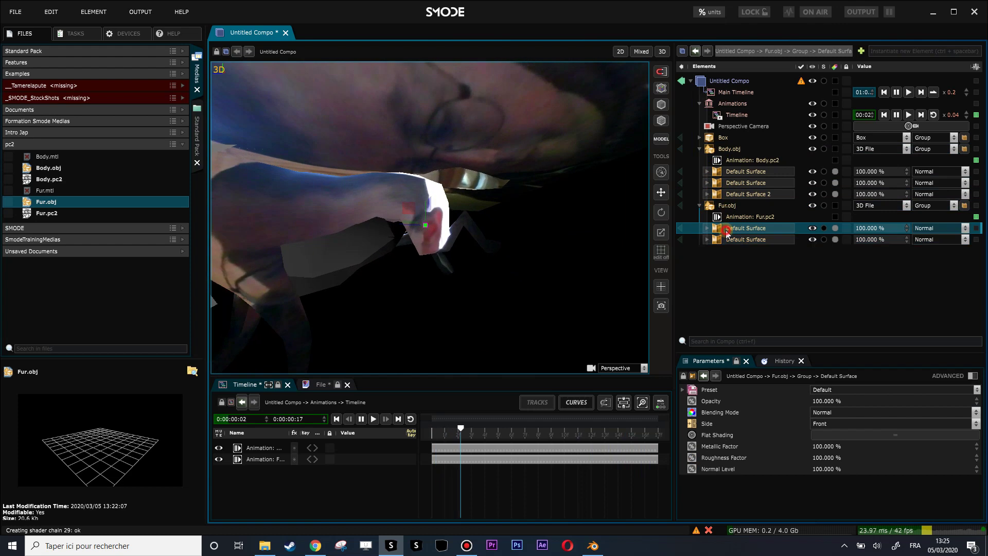
key(Delete)
key(Return)
click(727, 185)
key(Delete)
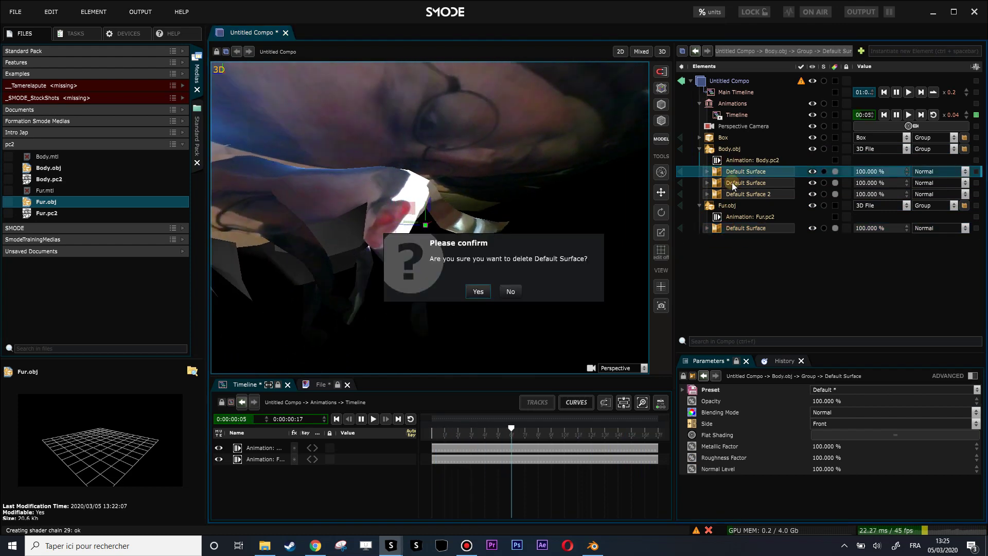
key(Return)
- Remove the last extra Default Surface and copy Body.obj's Default Surface onto Fur.obj
click(737, 216)
key(Delete)
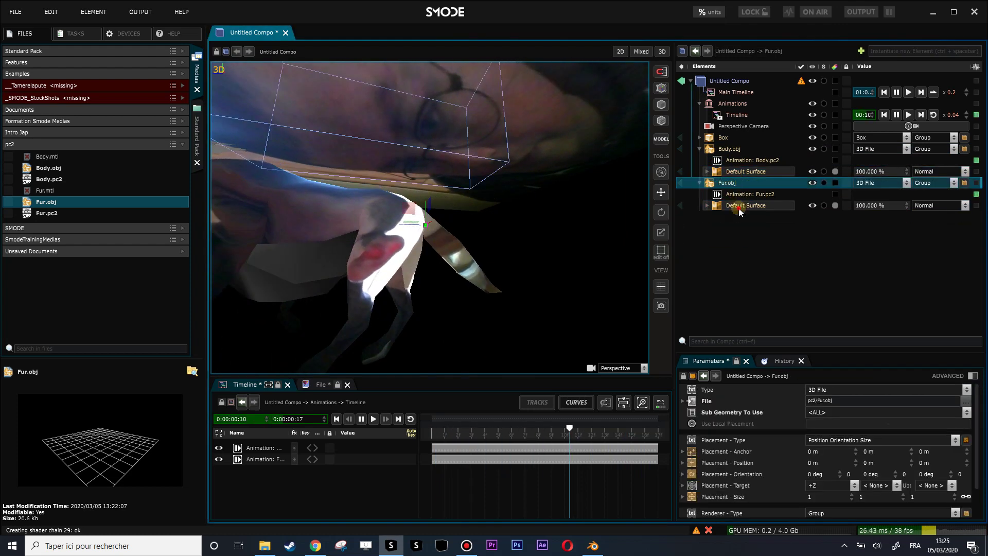
key(Return)
drag(732, 173, 727, 192)
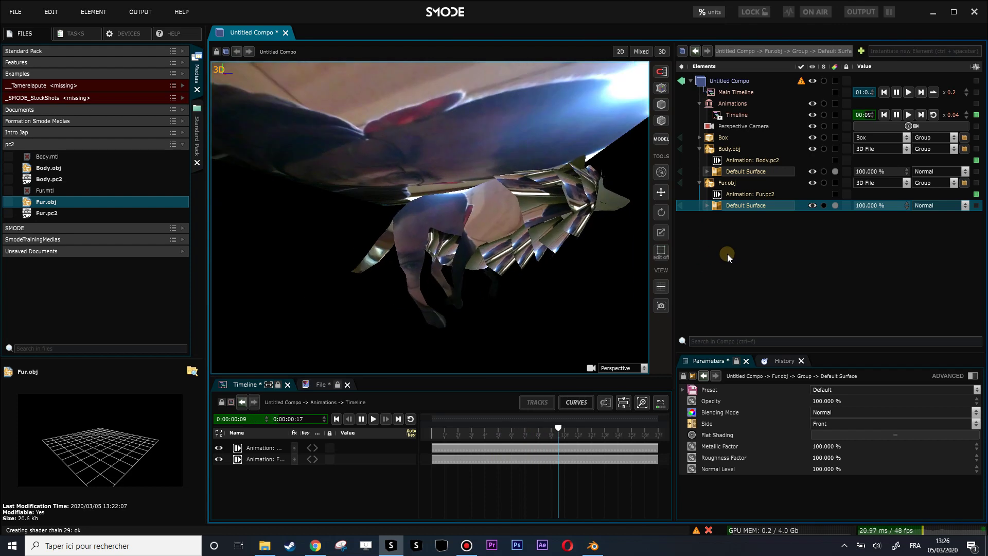
mouse_move(647, 254)
middle_down()
mouse_move(551, 217)
mouse_move(451, 244)
mouse_move(408, 240)
mouse_move(429, 239)
mouse_move(445, 214)
mouse_move(446, 274)
mouse_move(440, 178)
mouse_move(468, 161)
mouse_move(424, 173)
mouse_move(396, 163)
mouse_move(455, 141)
mouse_move(455, 132)
mouse_move(498, 211)
mouse_move(468, 232)
middle_up()
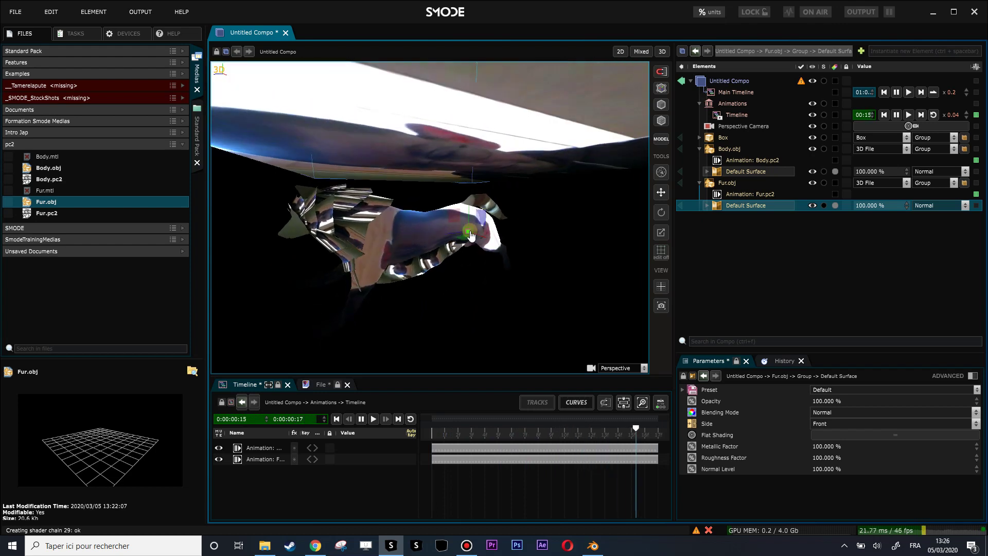